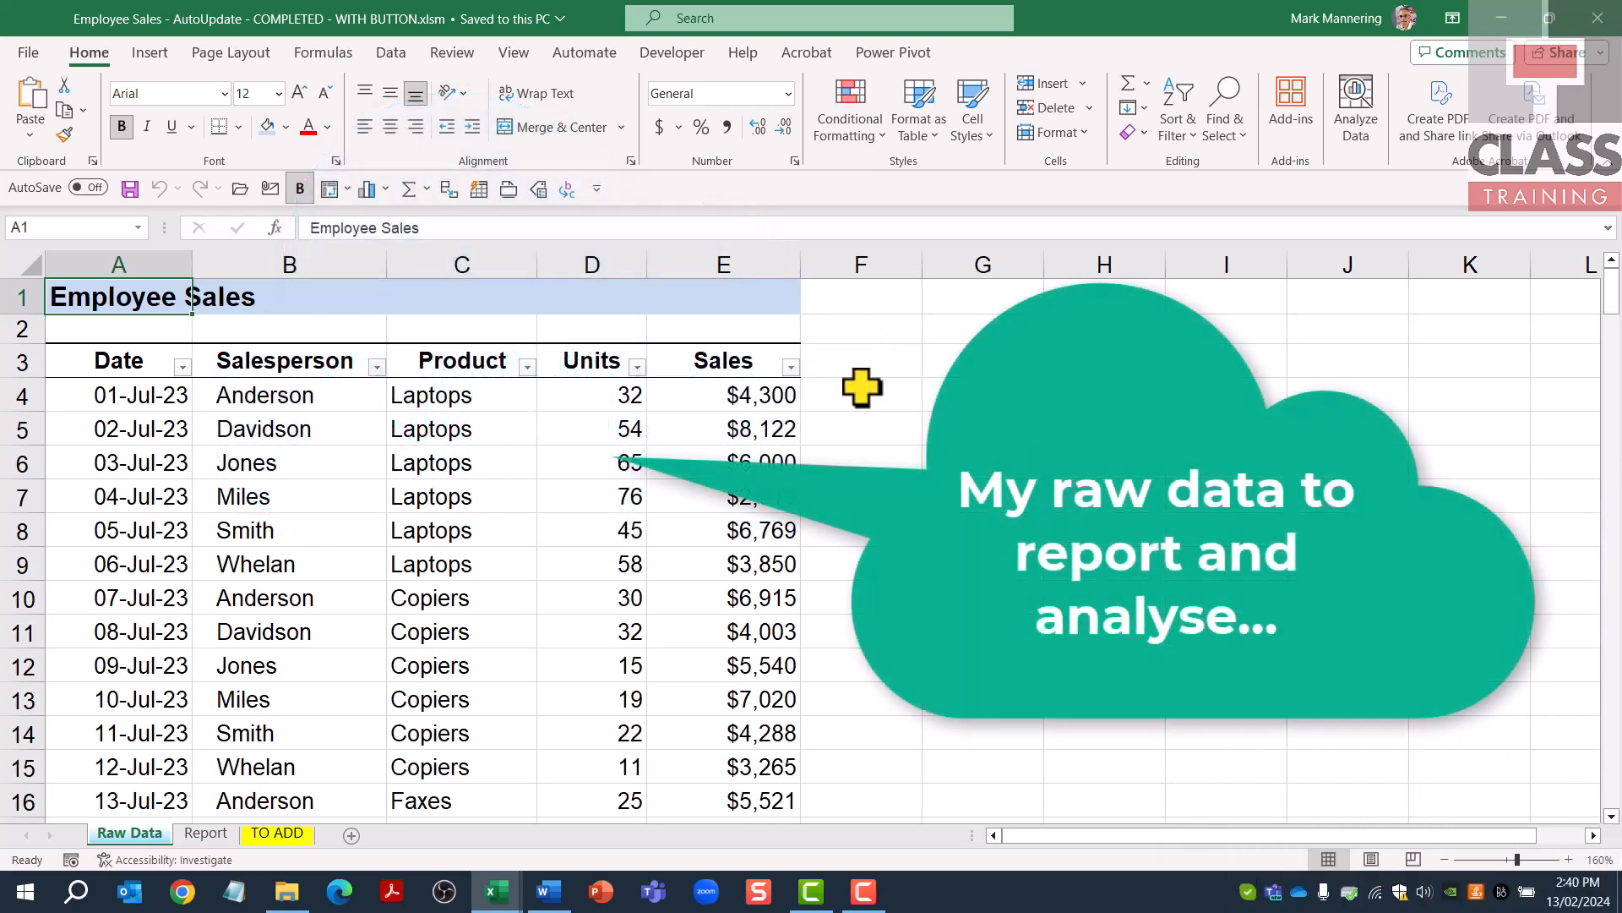
left_click(119, 366)
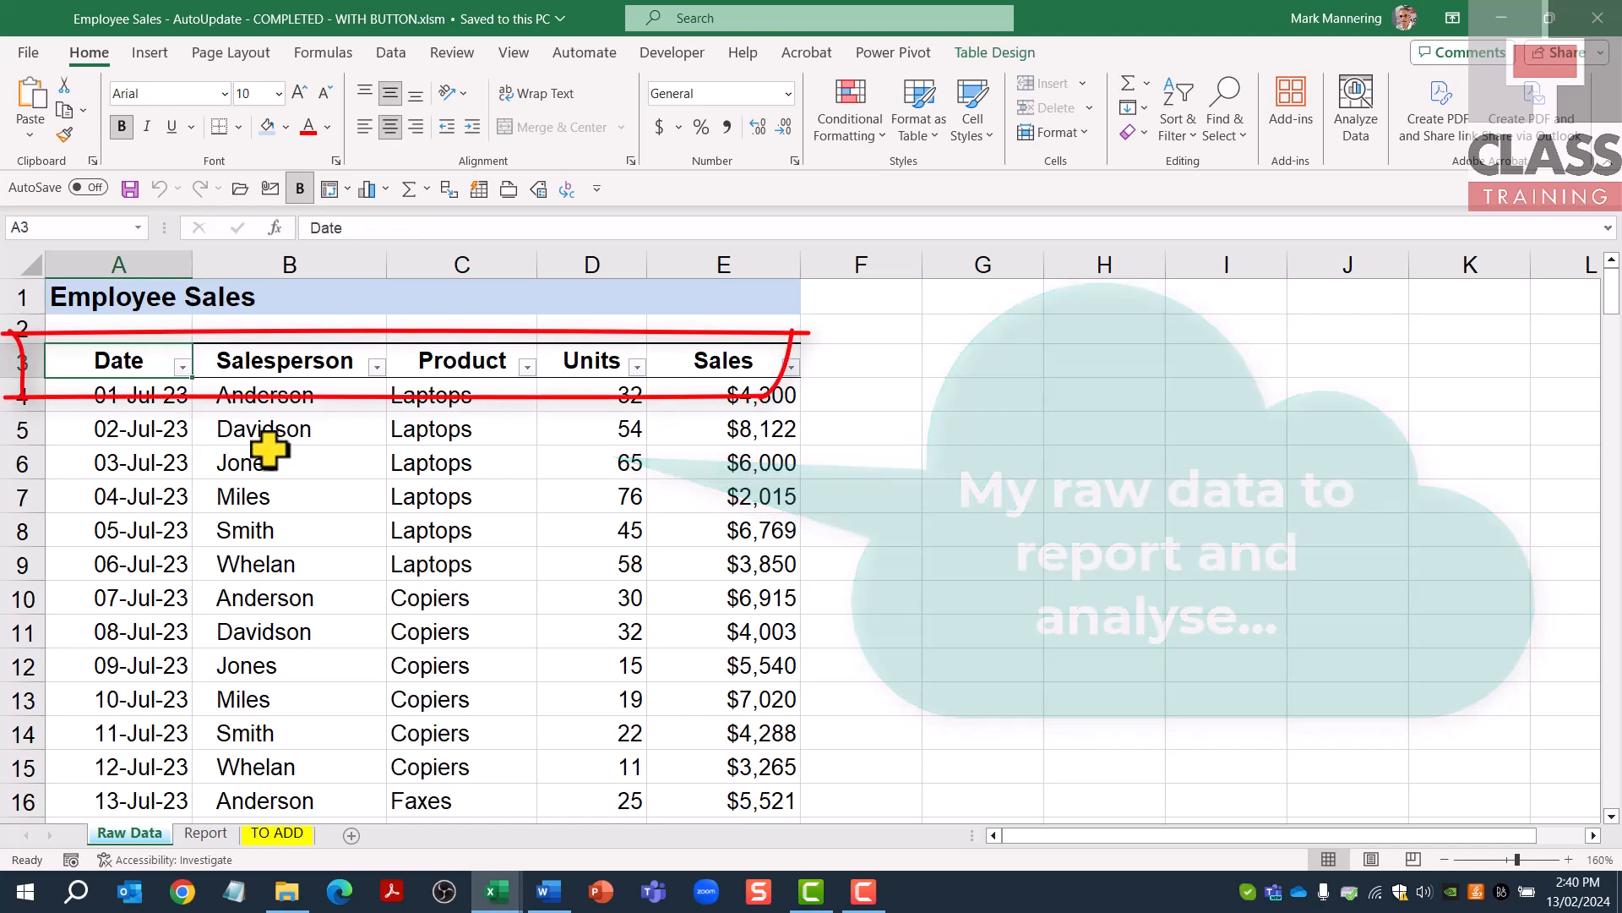
left_click(290, 374)
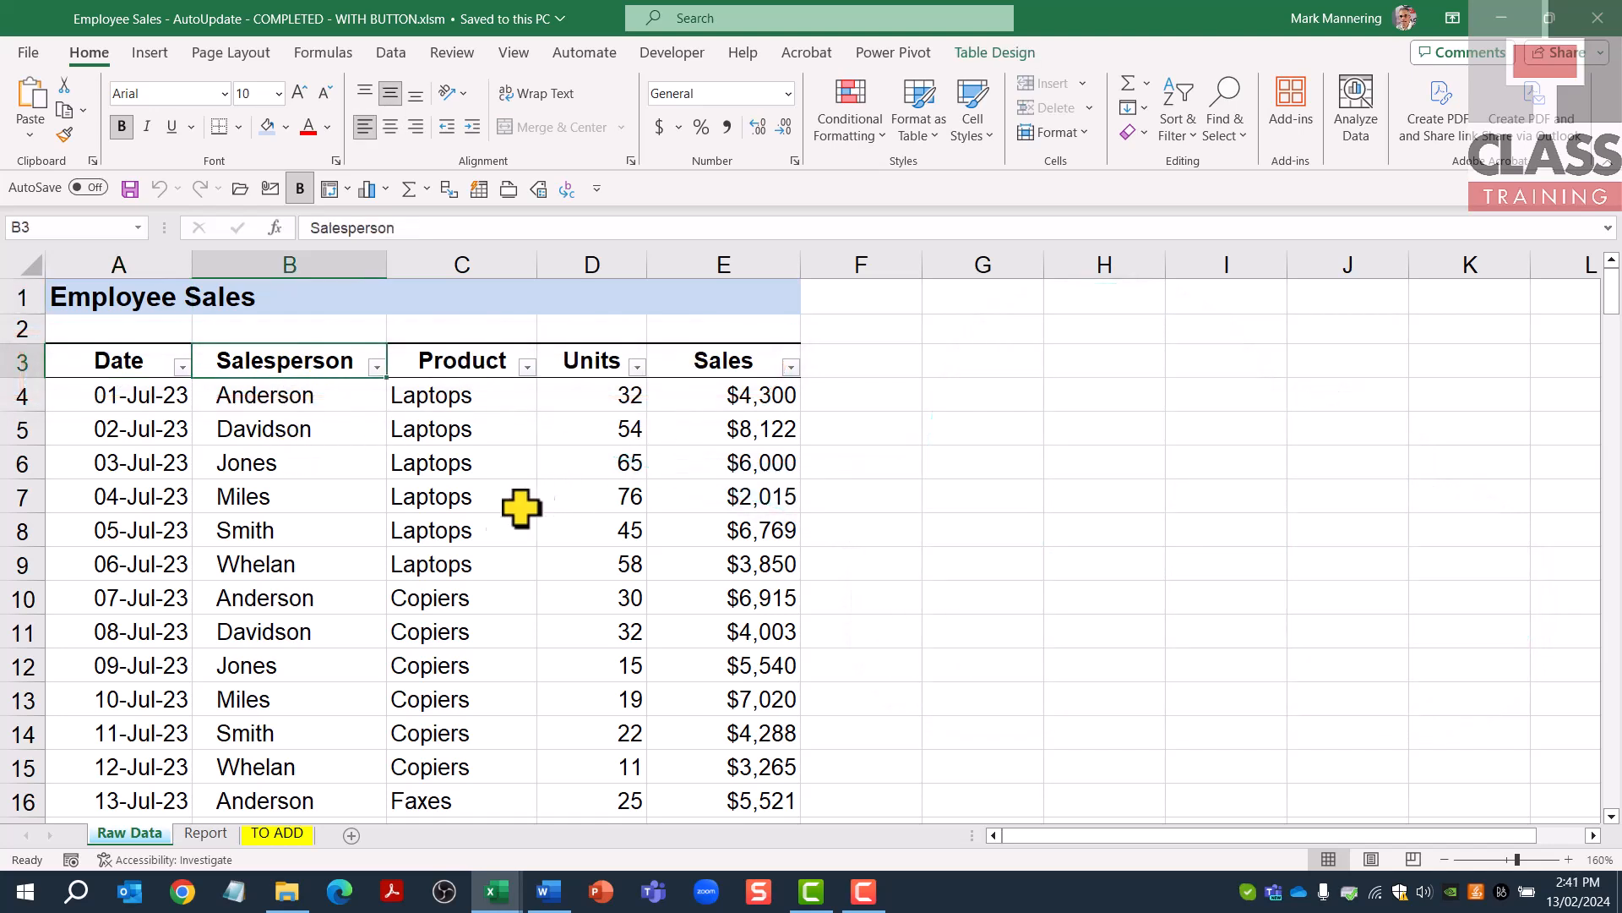
left_click(410, 525)
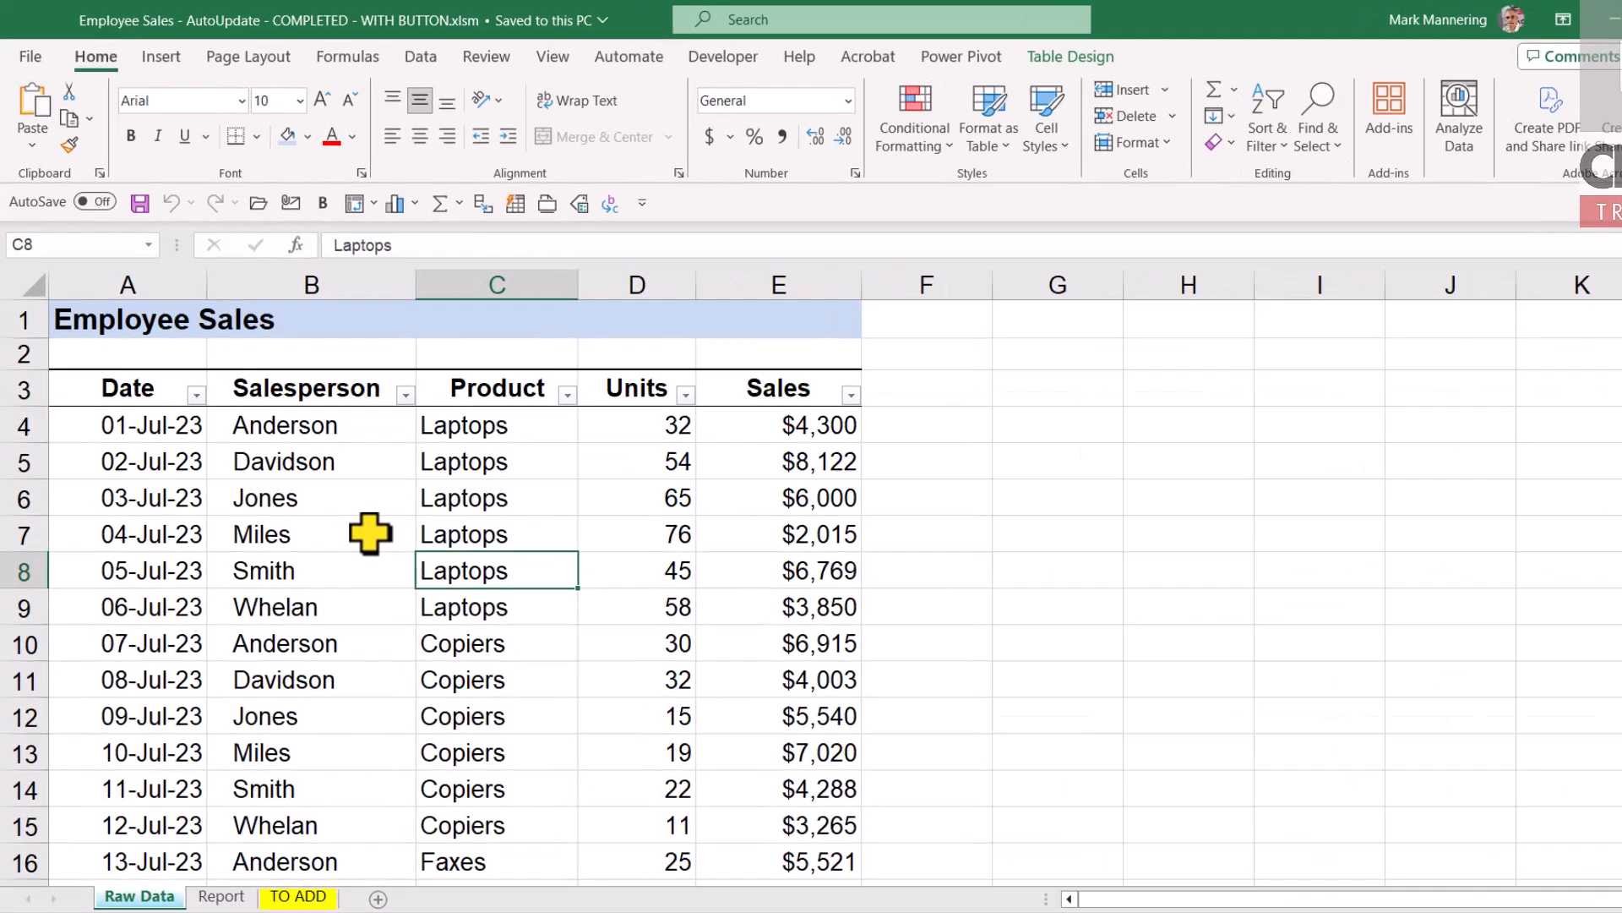
Create a PivotTable from Table1, the employee sales table, placed on a new worksheet.
left_click(343, 498)
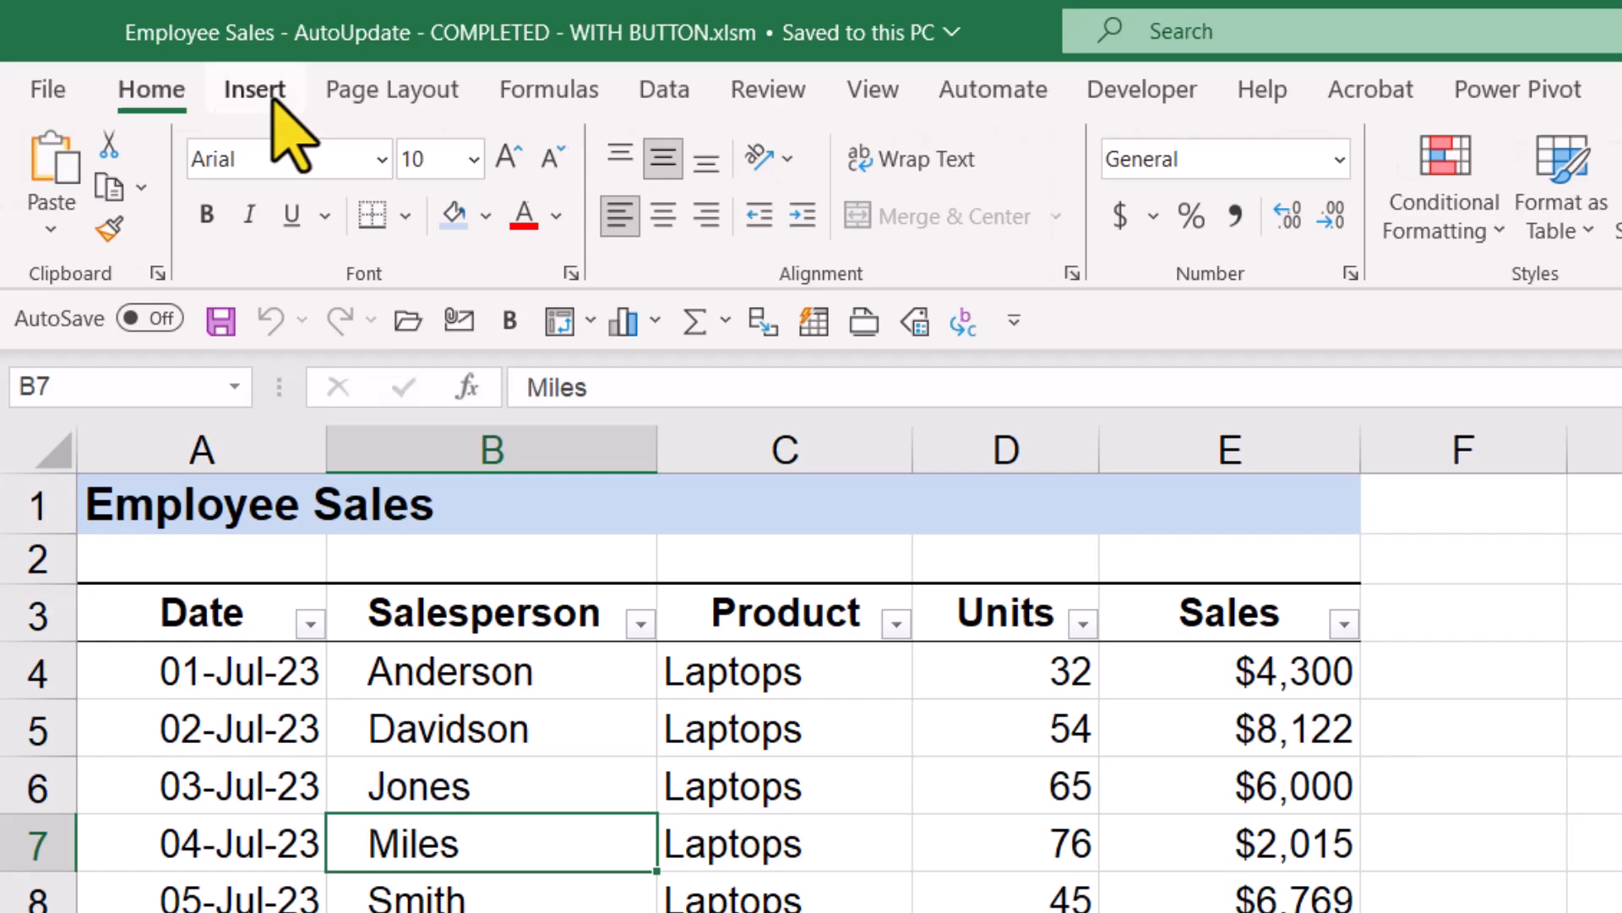
left_click(258, 92)
left_click(63, 190)
left_click(88, 180)
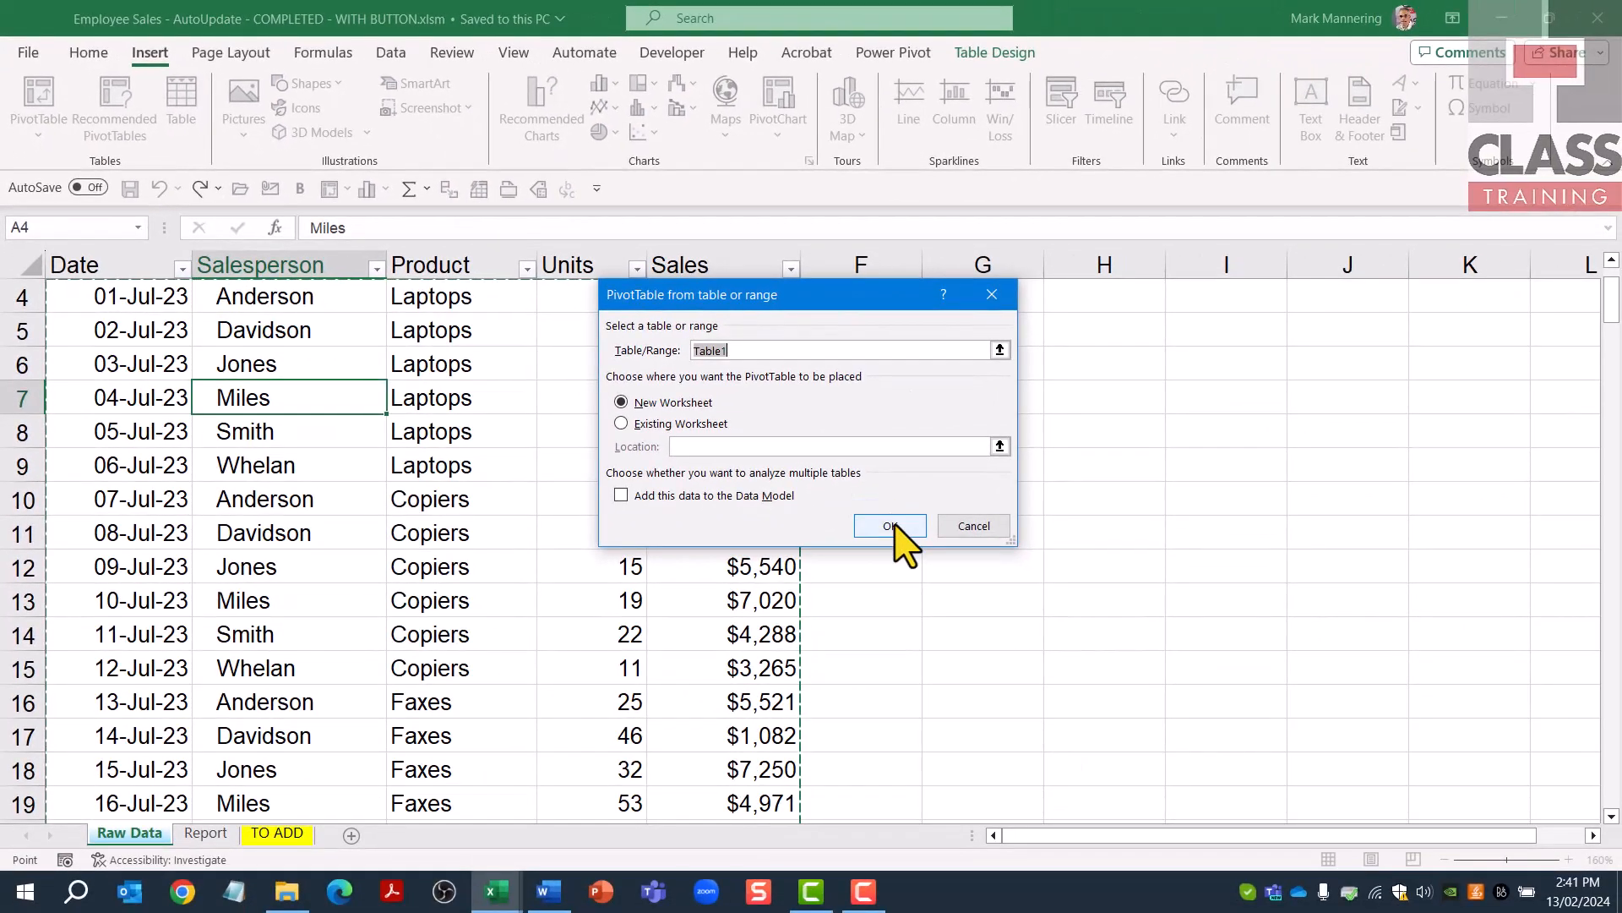
left_click(958, 565)
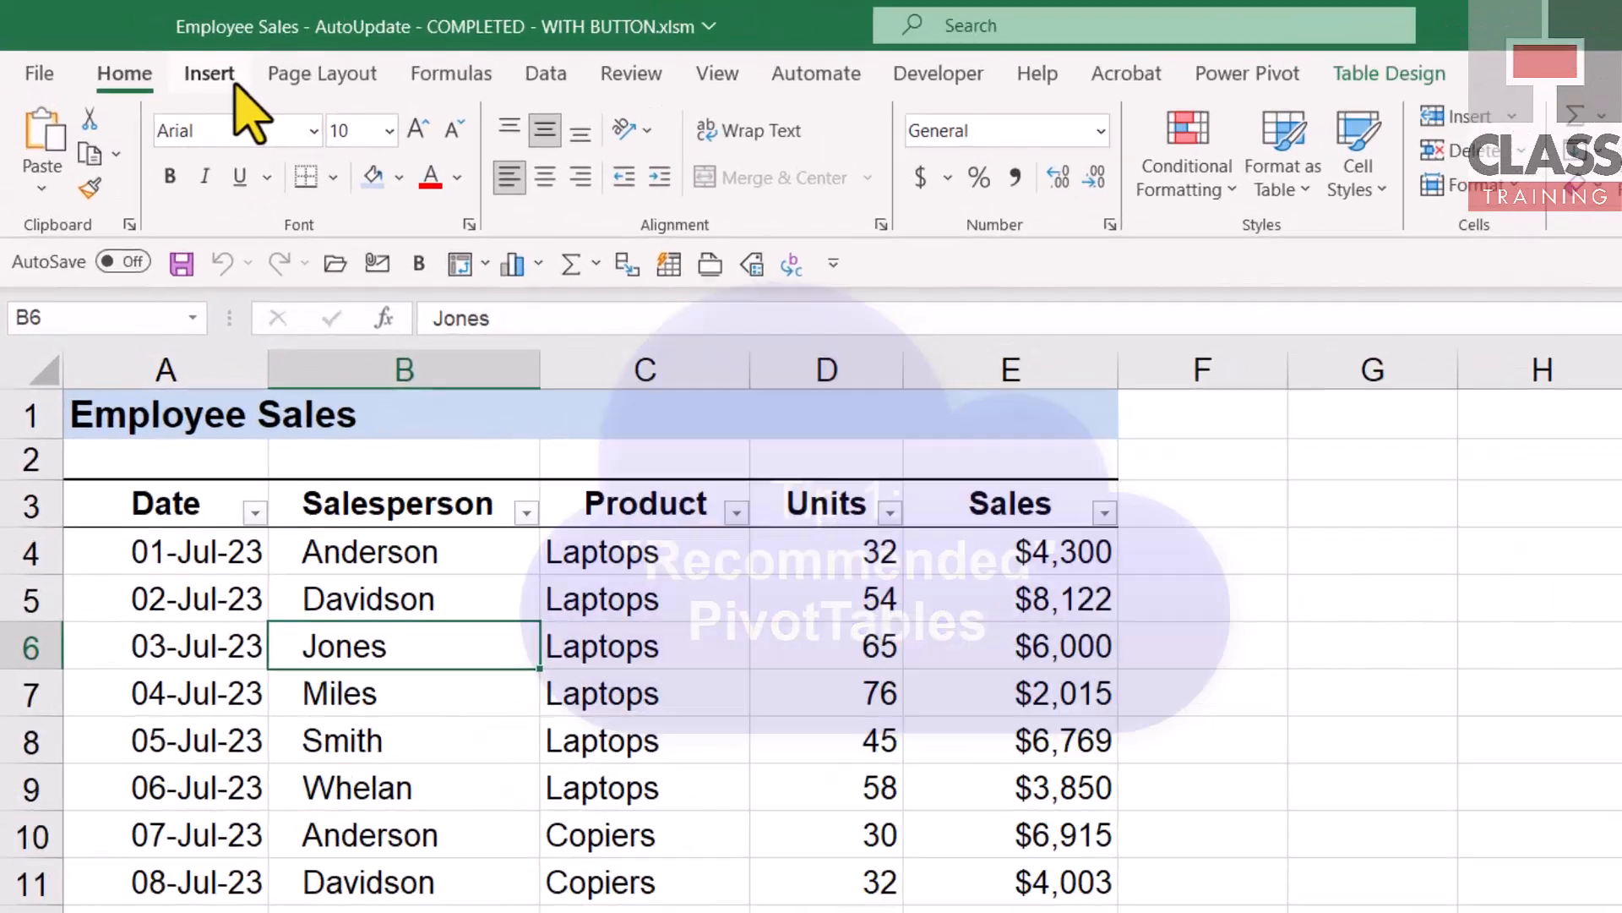
Review the recommended PivotTables for the employee sales data without inserting any of them.
left_click(229, 80)
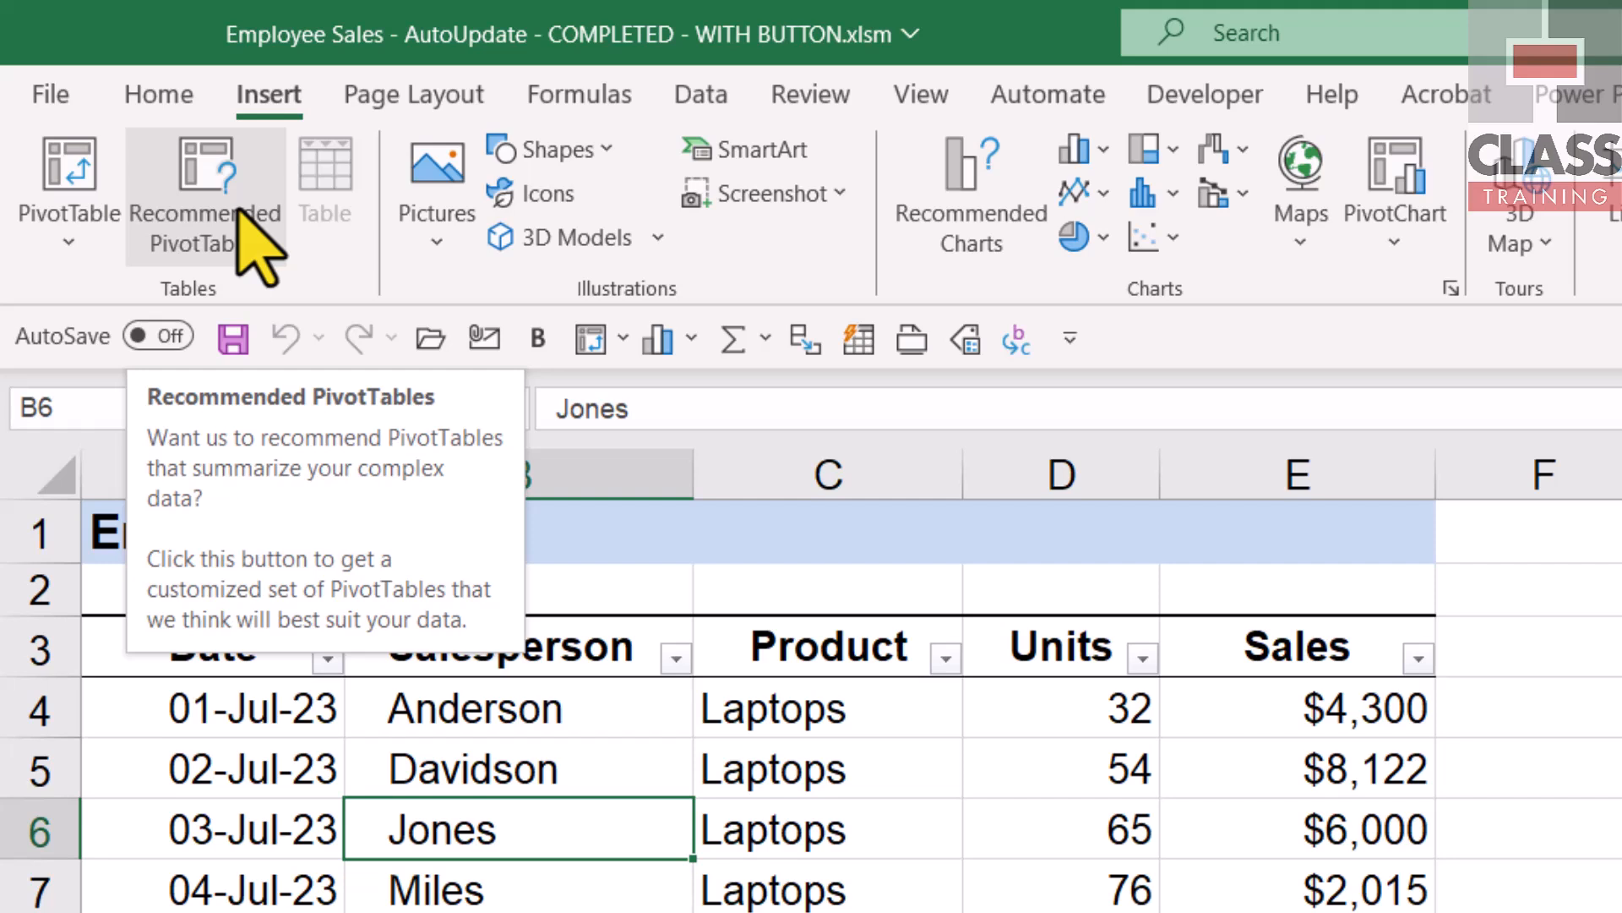
left_click(240, 213)
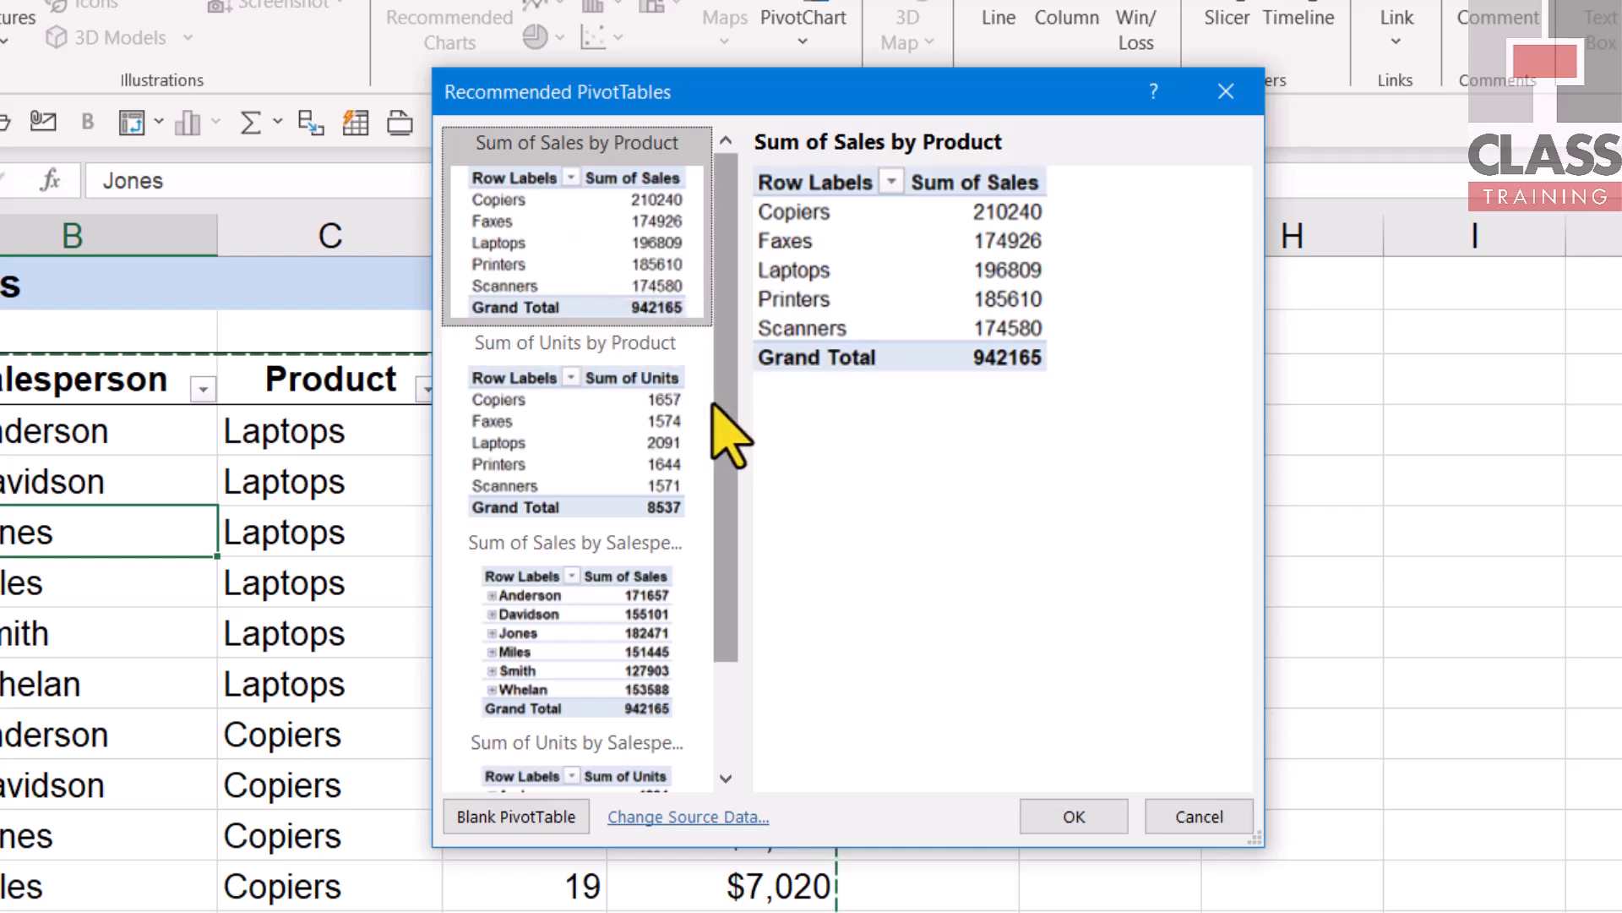
scroll(719, 414, "down", 3)
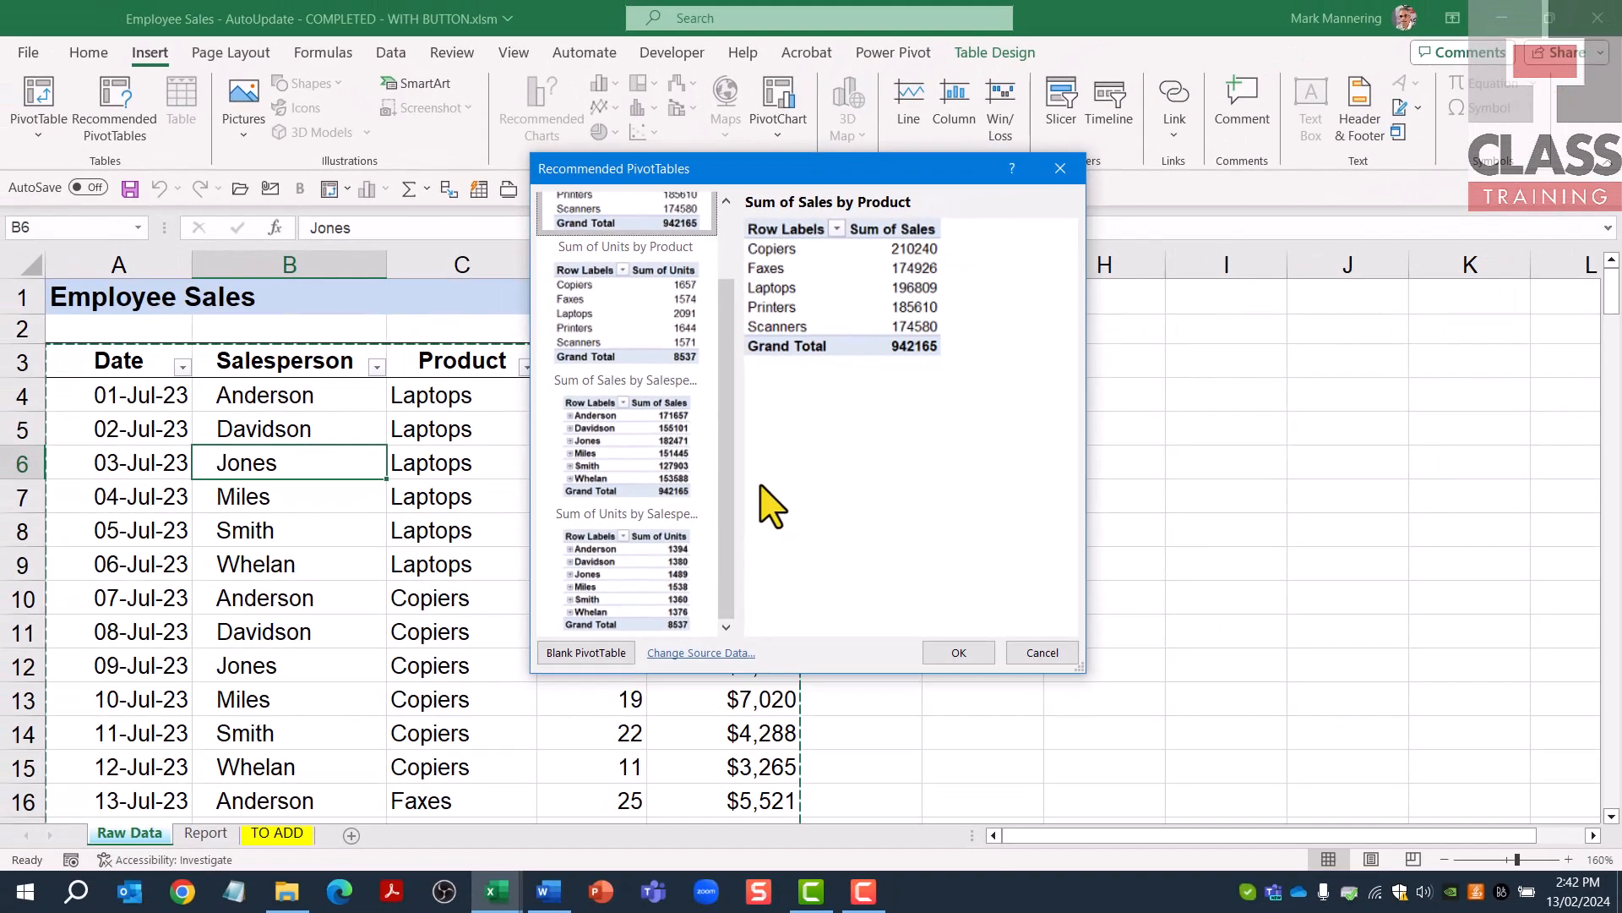
key("Escape")
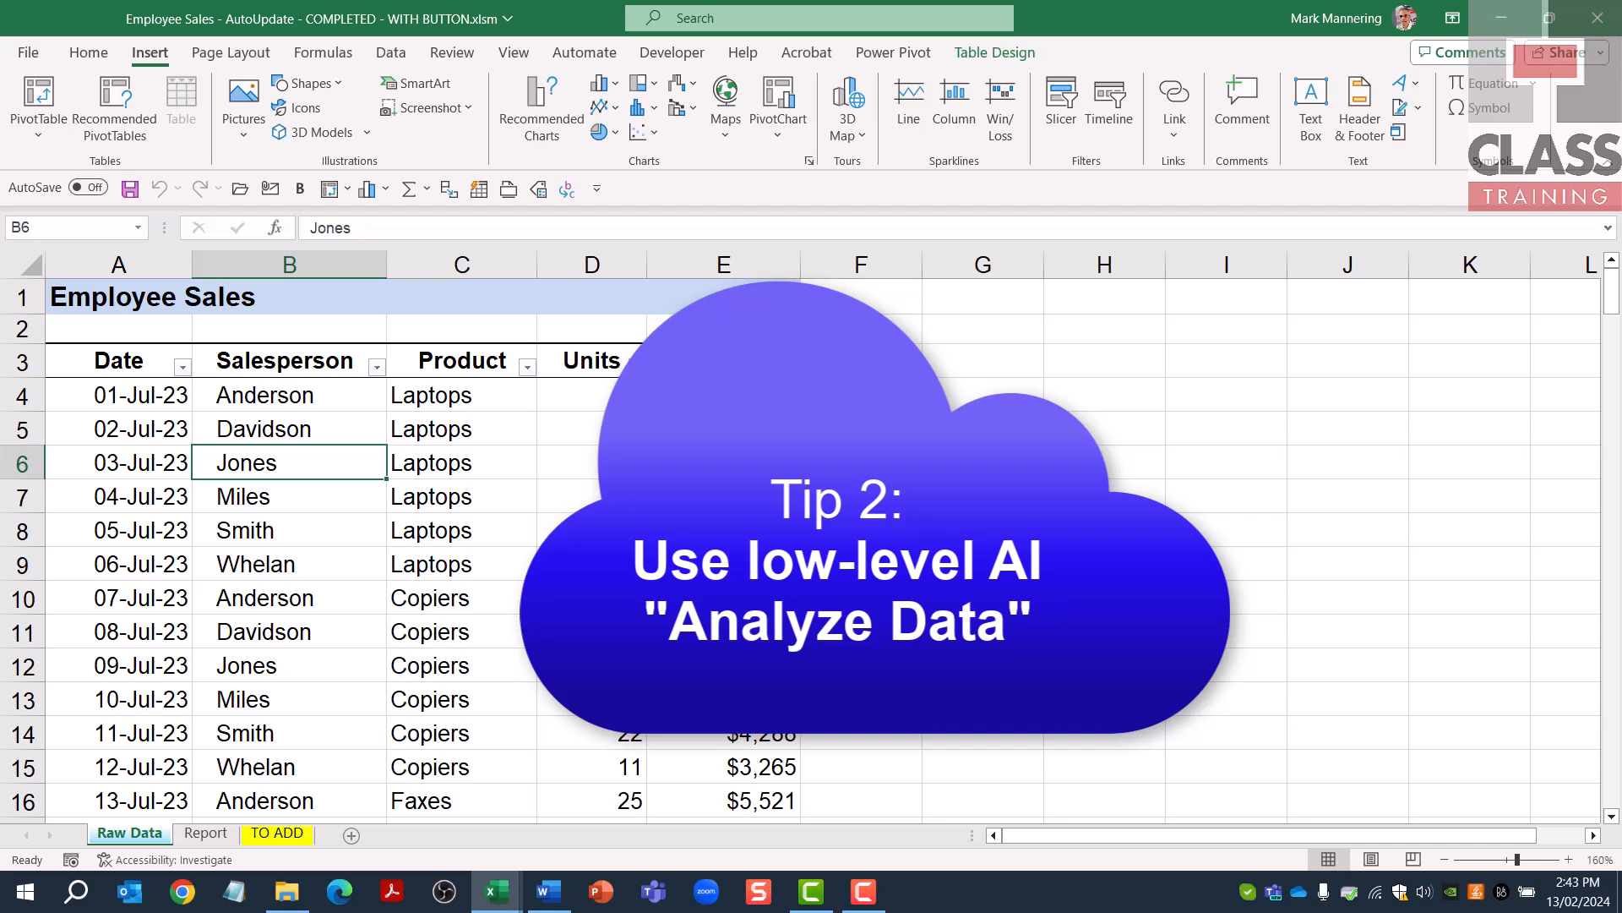
Run Analyze Data on the employee sales table and look through the suggested insights.
left_click(456, 516)
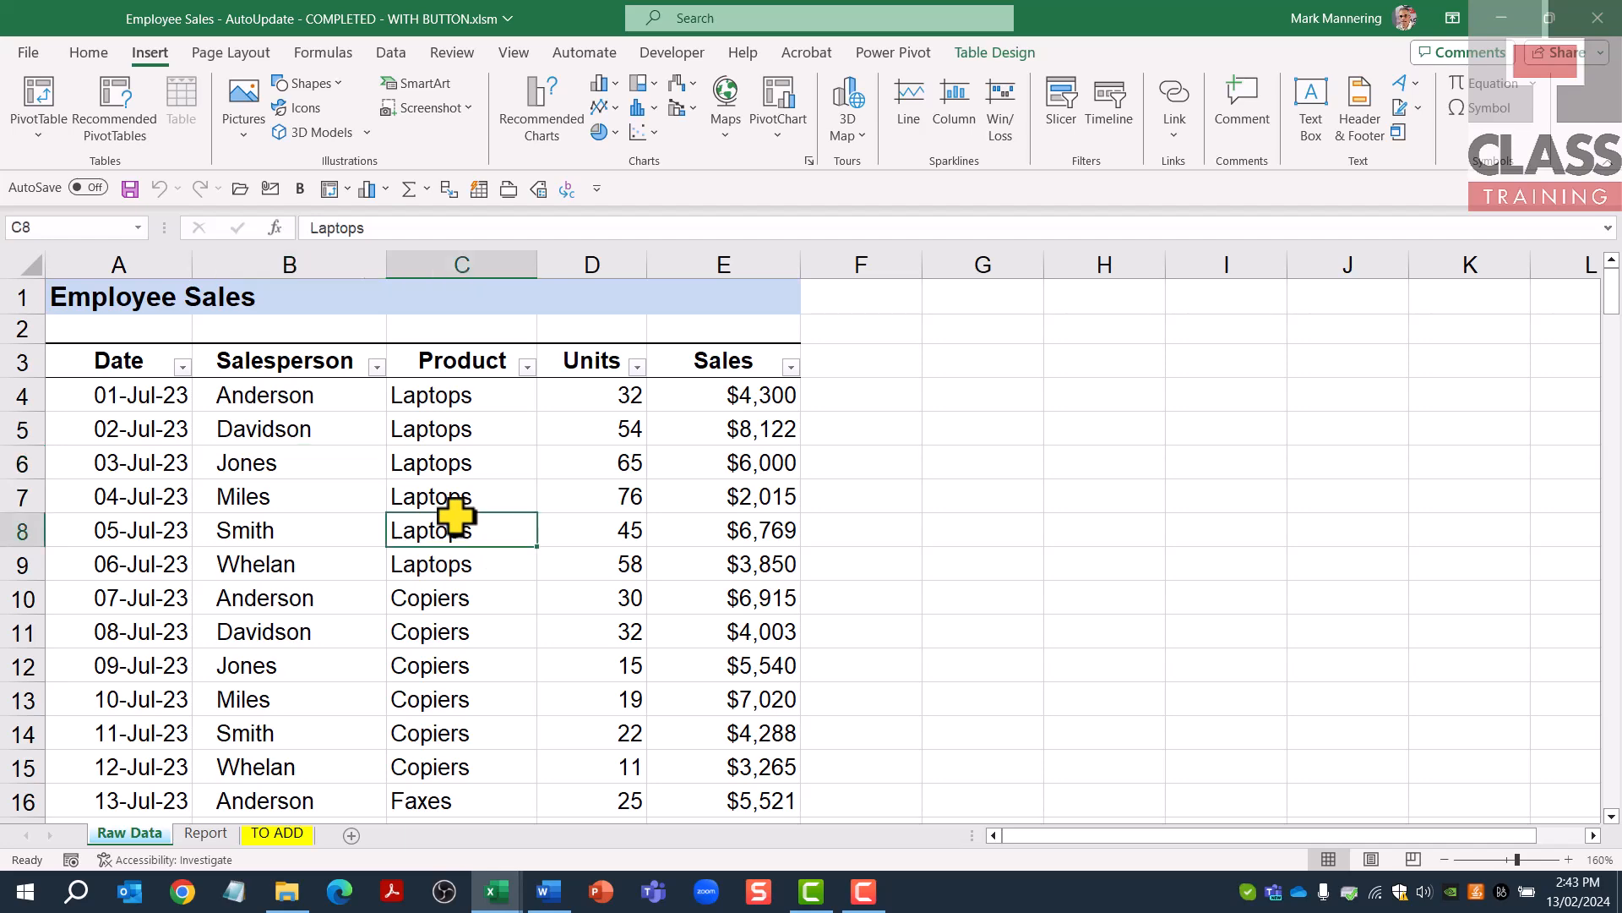
left_click(277, 534)
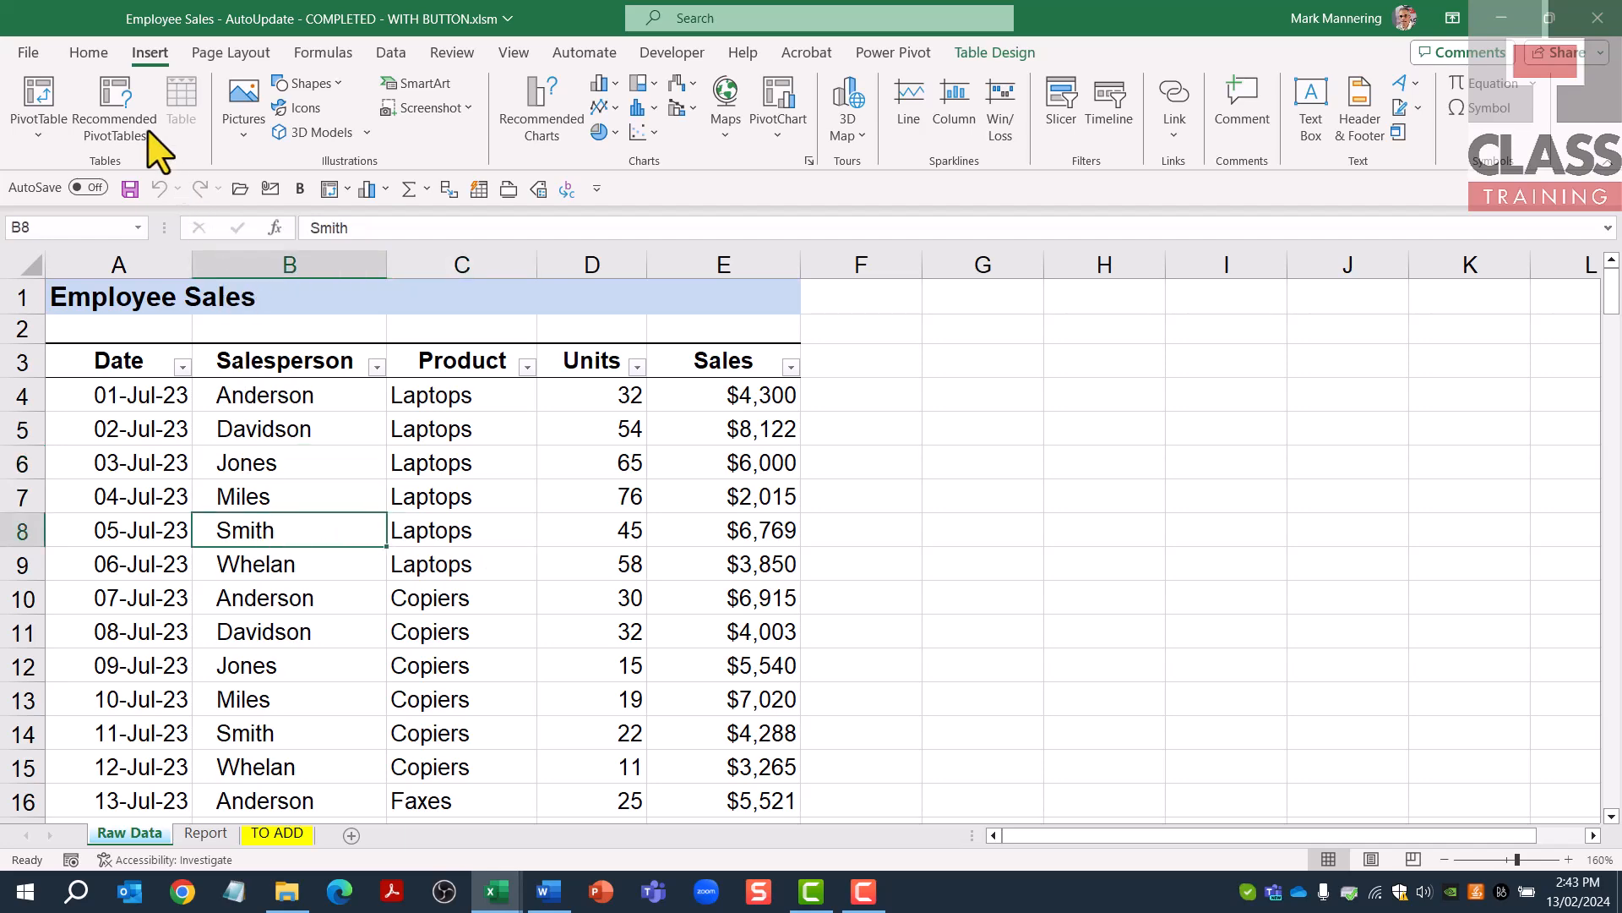
left_click(89, 53)
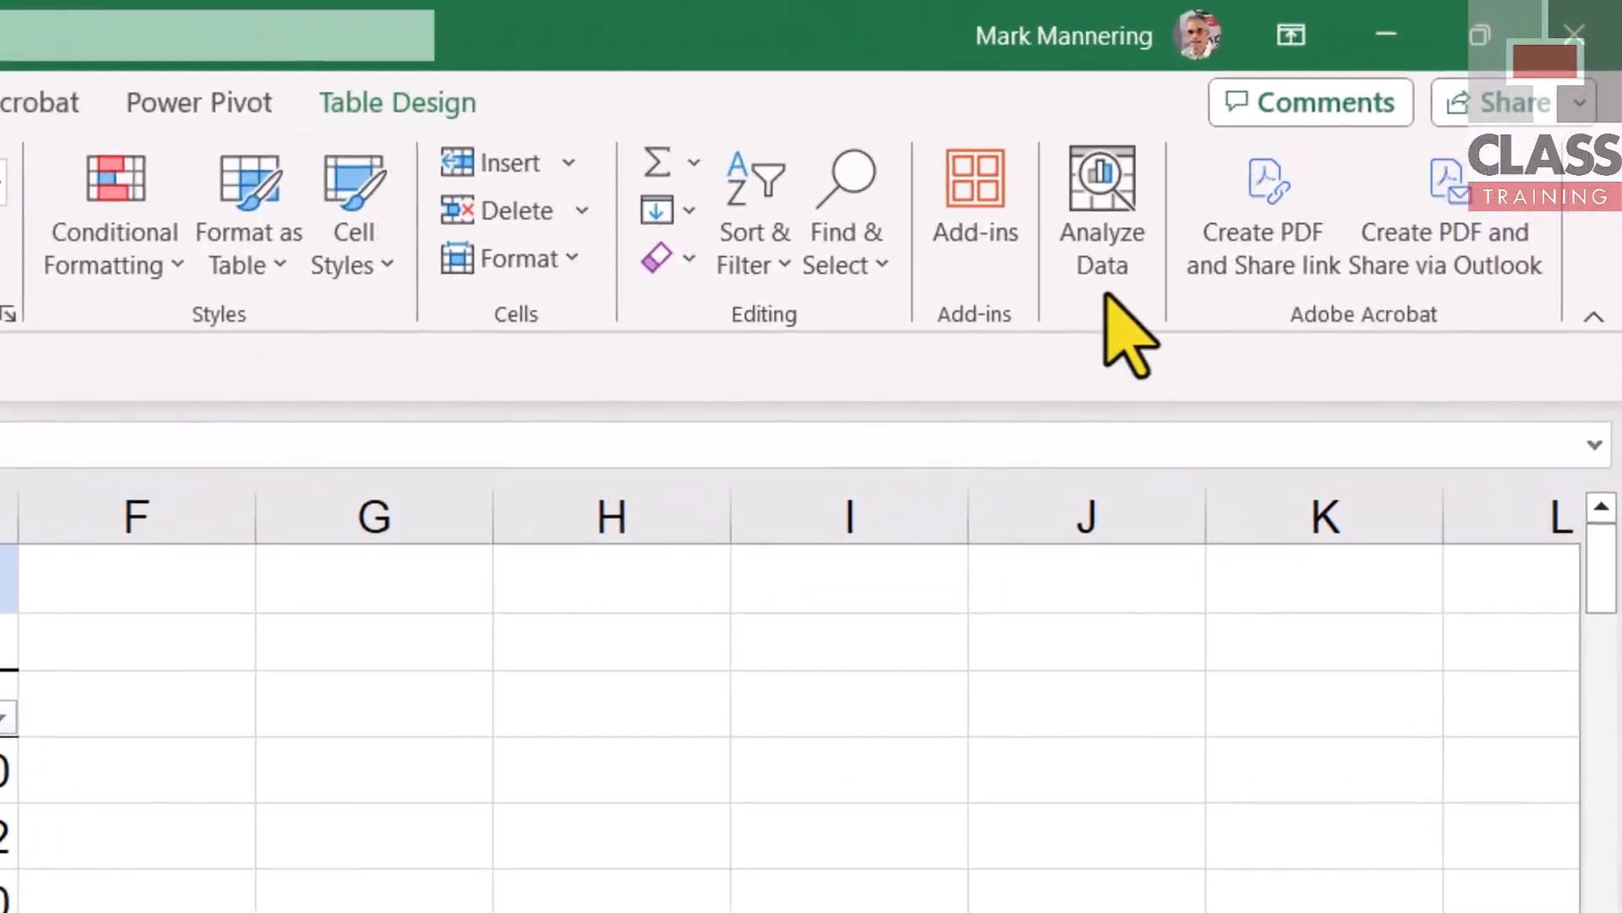
left_click(1110, 280)
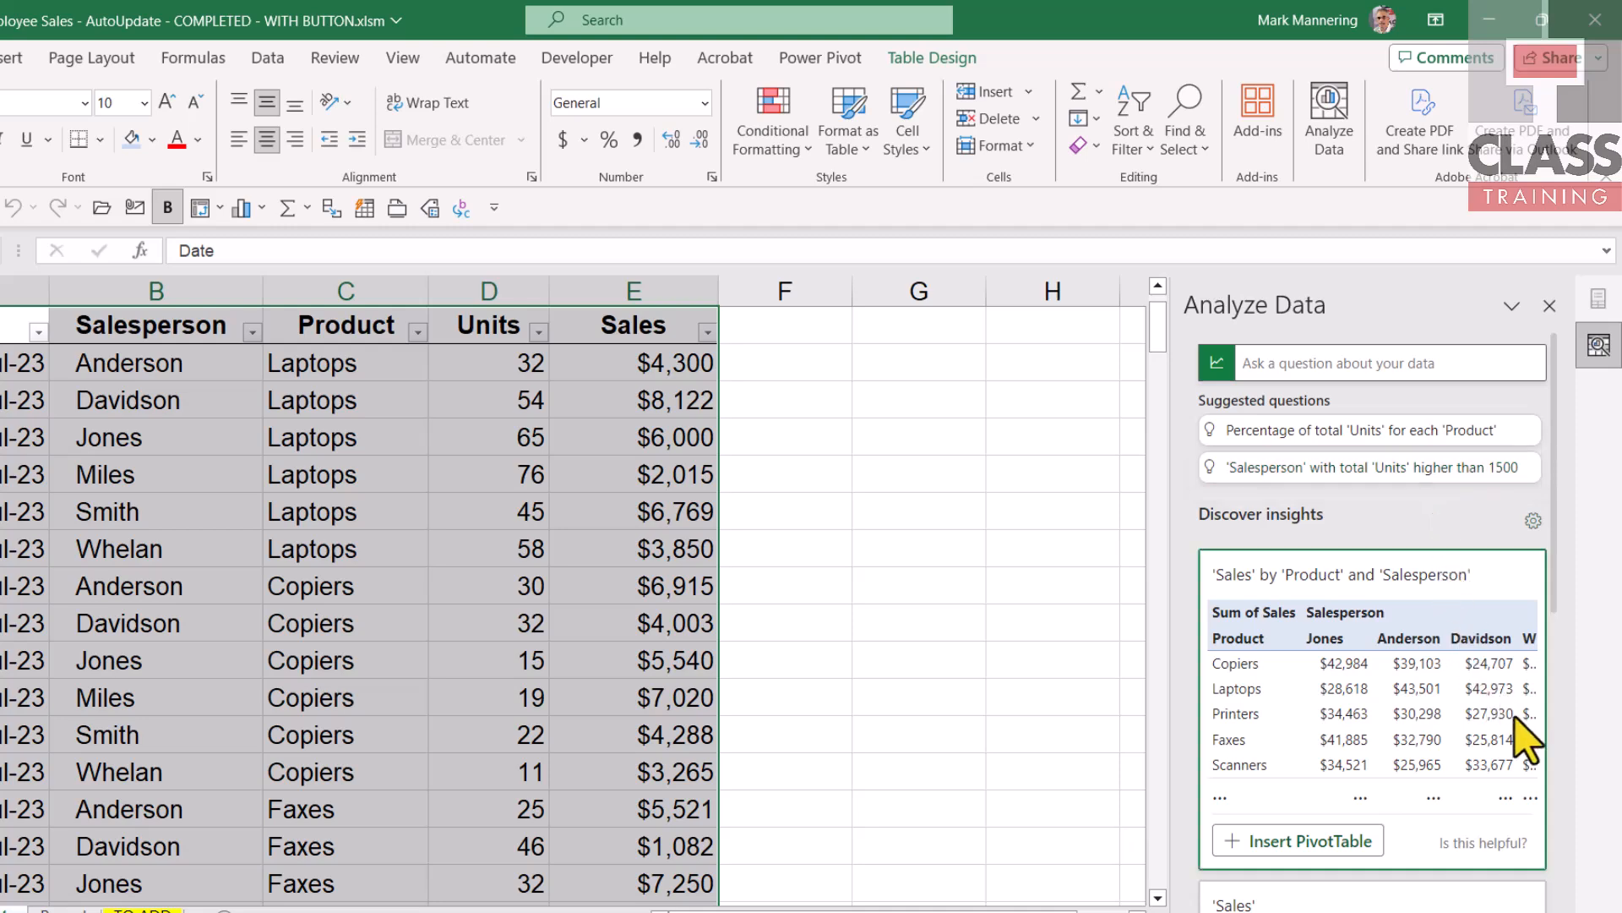
scroll(1550, 623, "down", 2)
left_click_drag(1549, 620, 1564, 518)
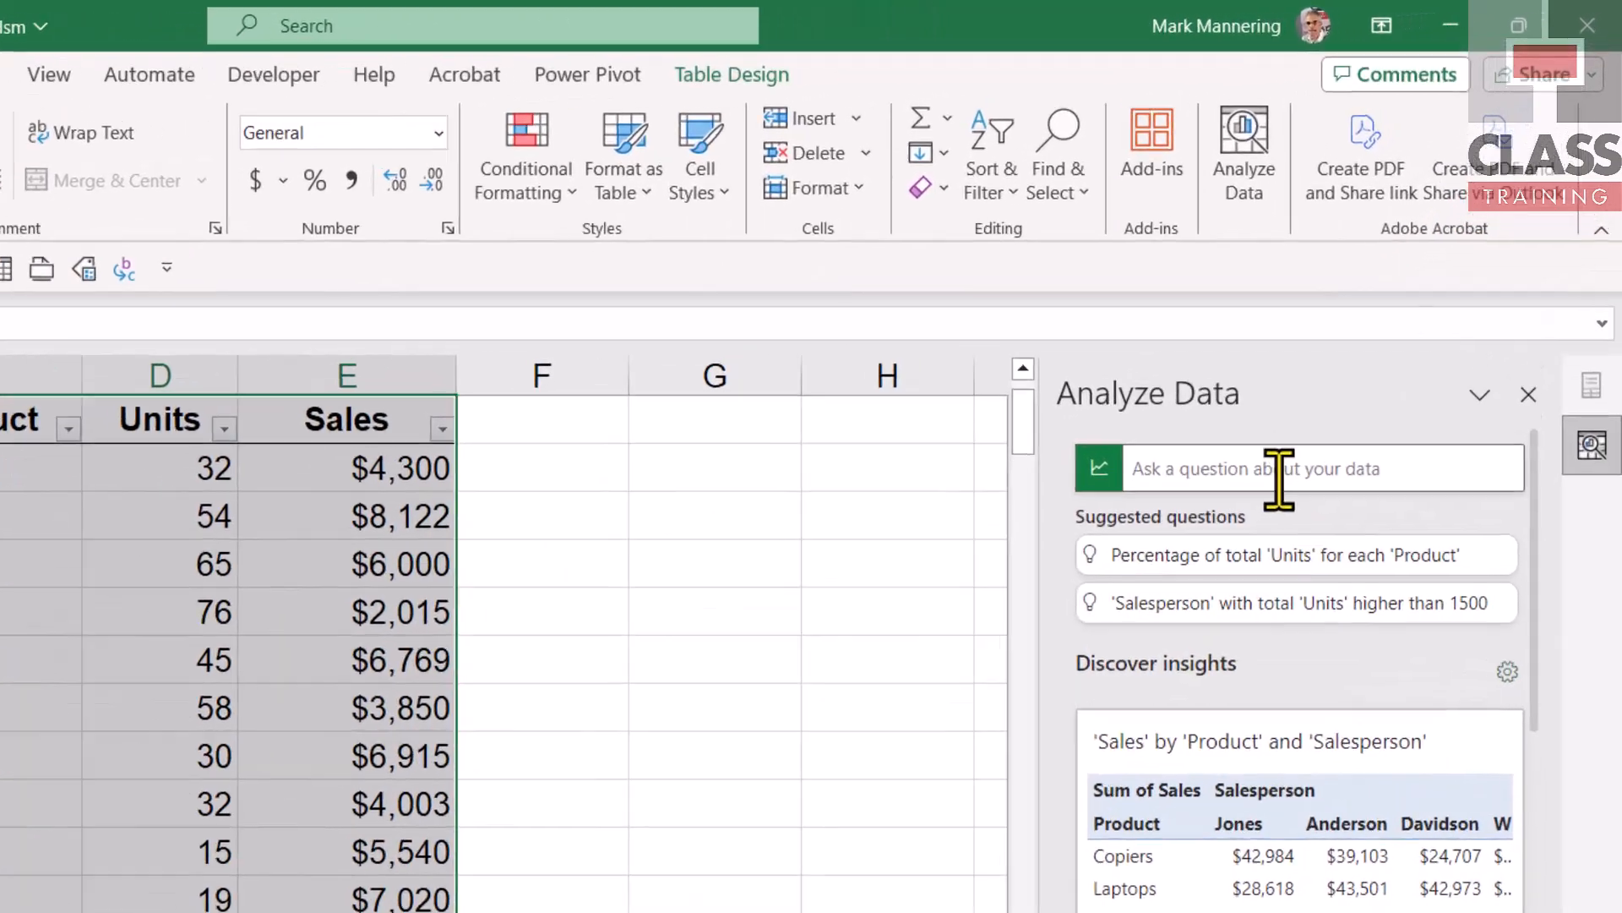
Ask Analyze Data "Which salesperson has the highest sales?" and request "List the salesperson in decreasing sales.".
left_click(1357, 371)
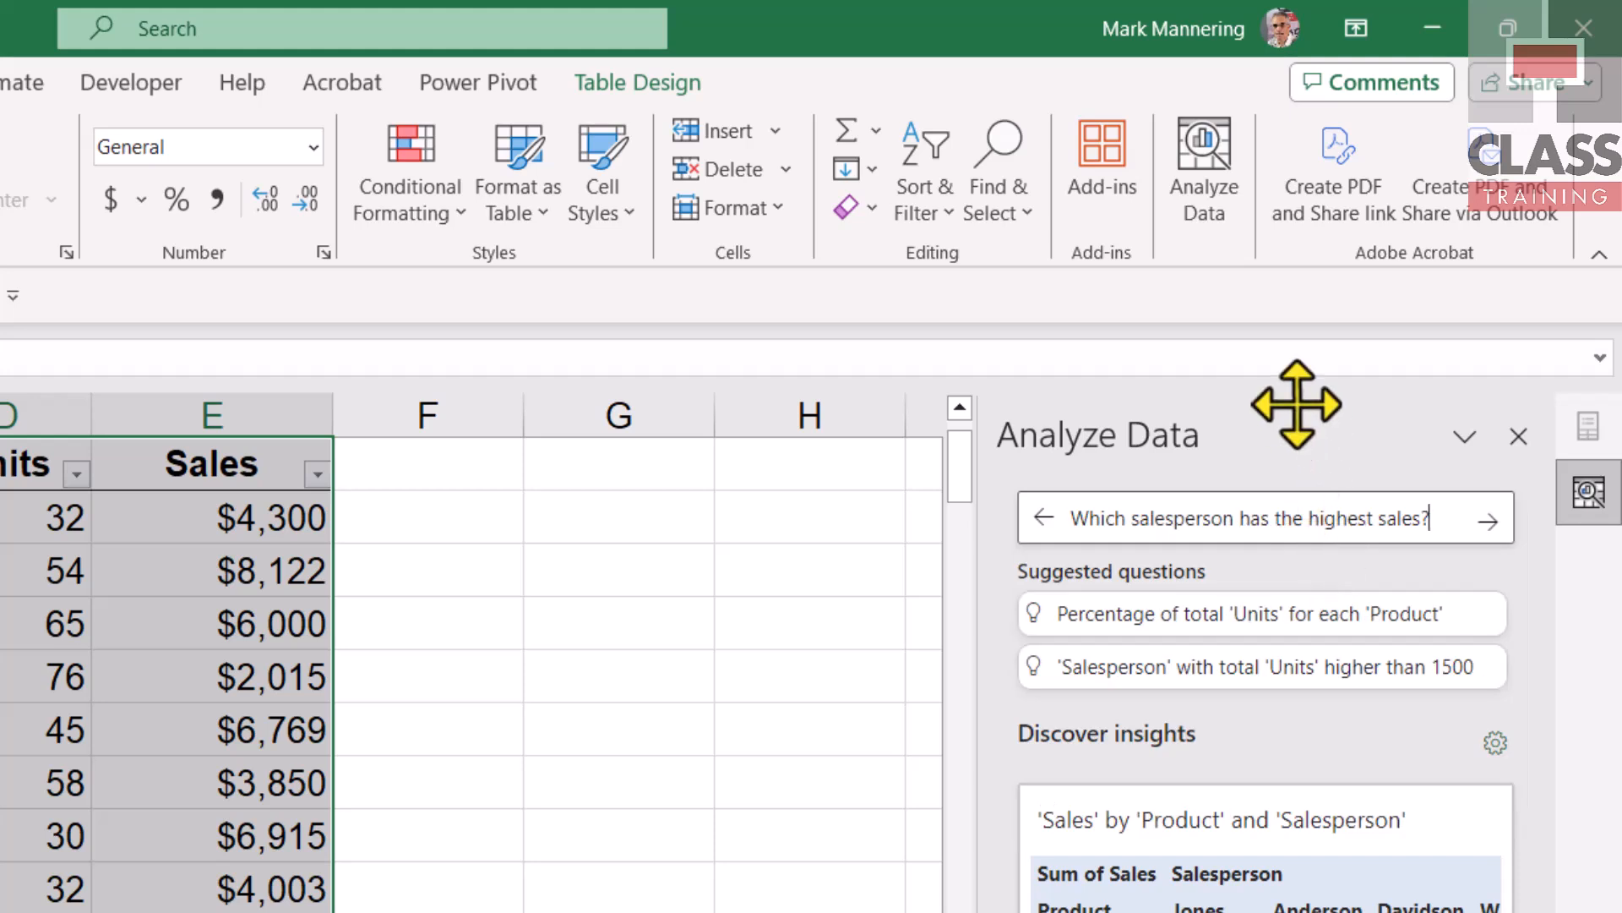
key("Return")
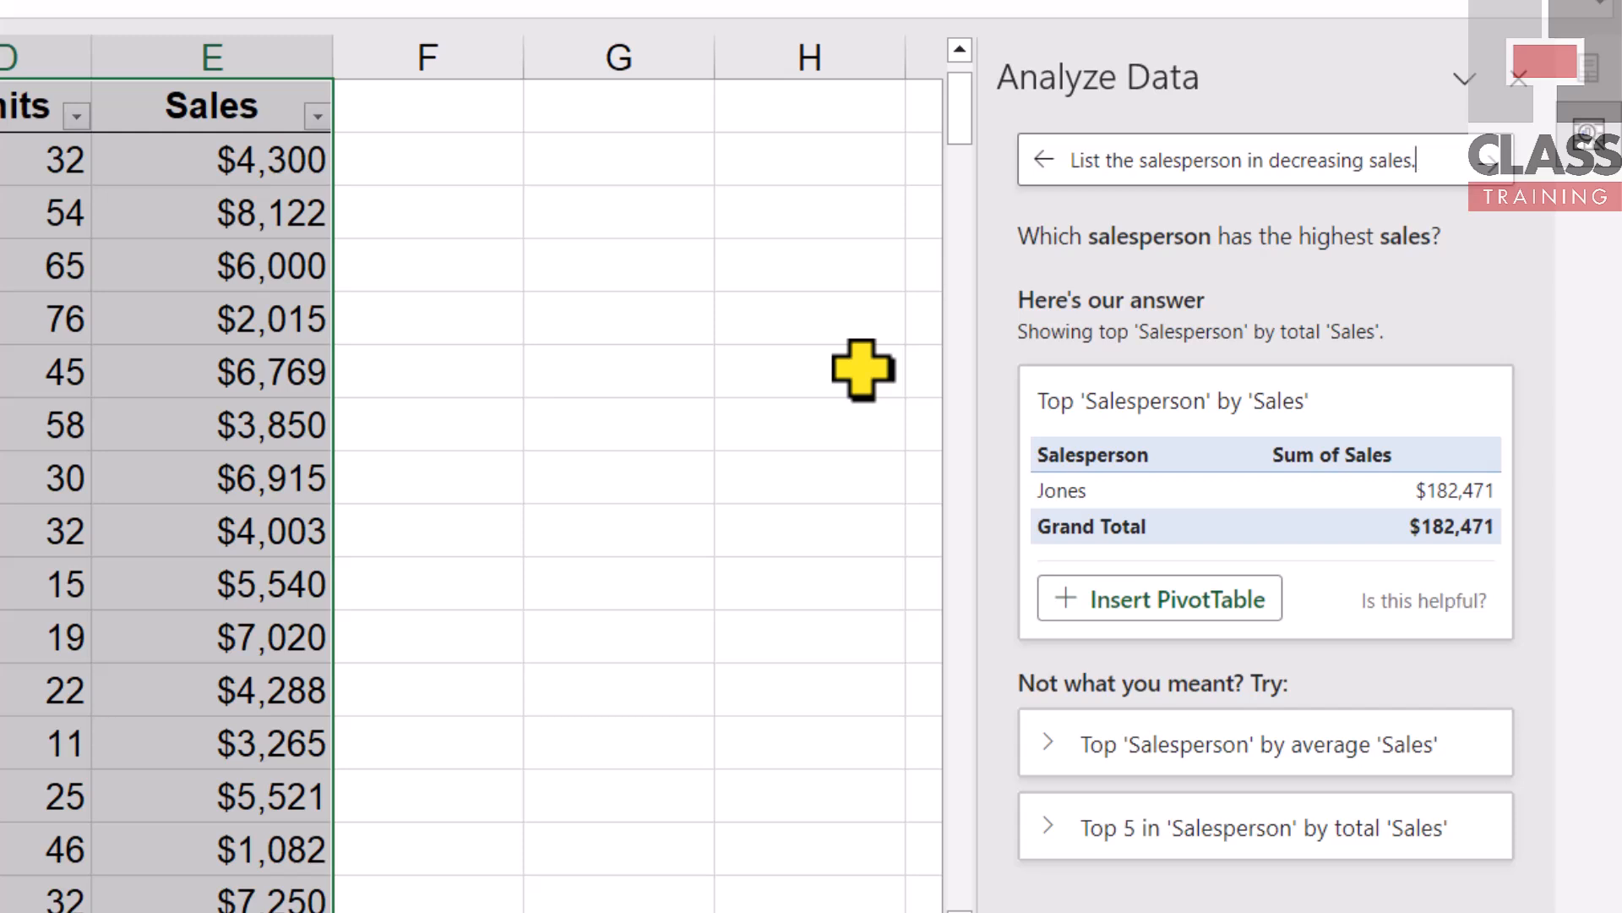
key("Return")
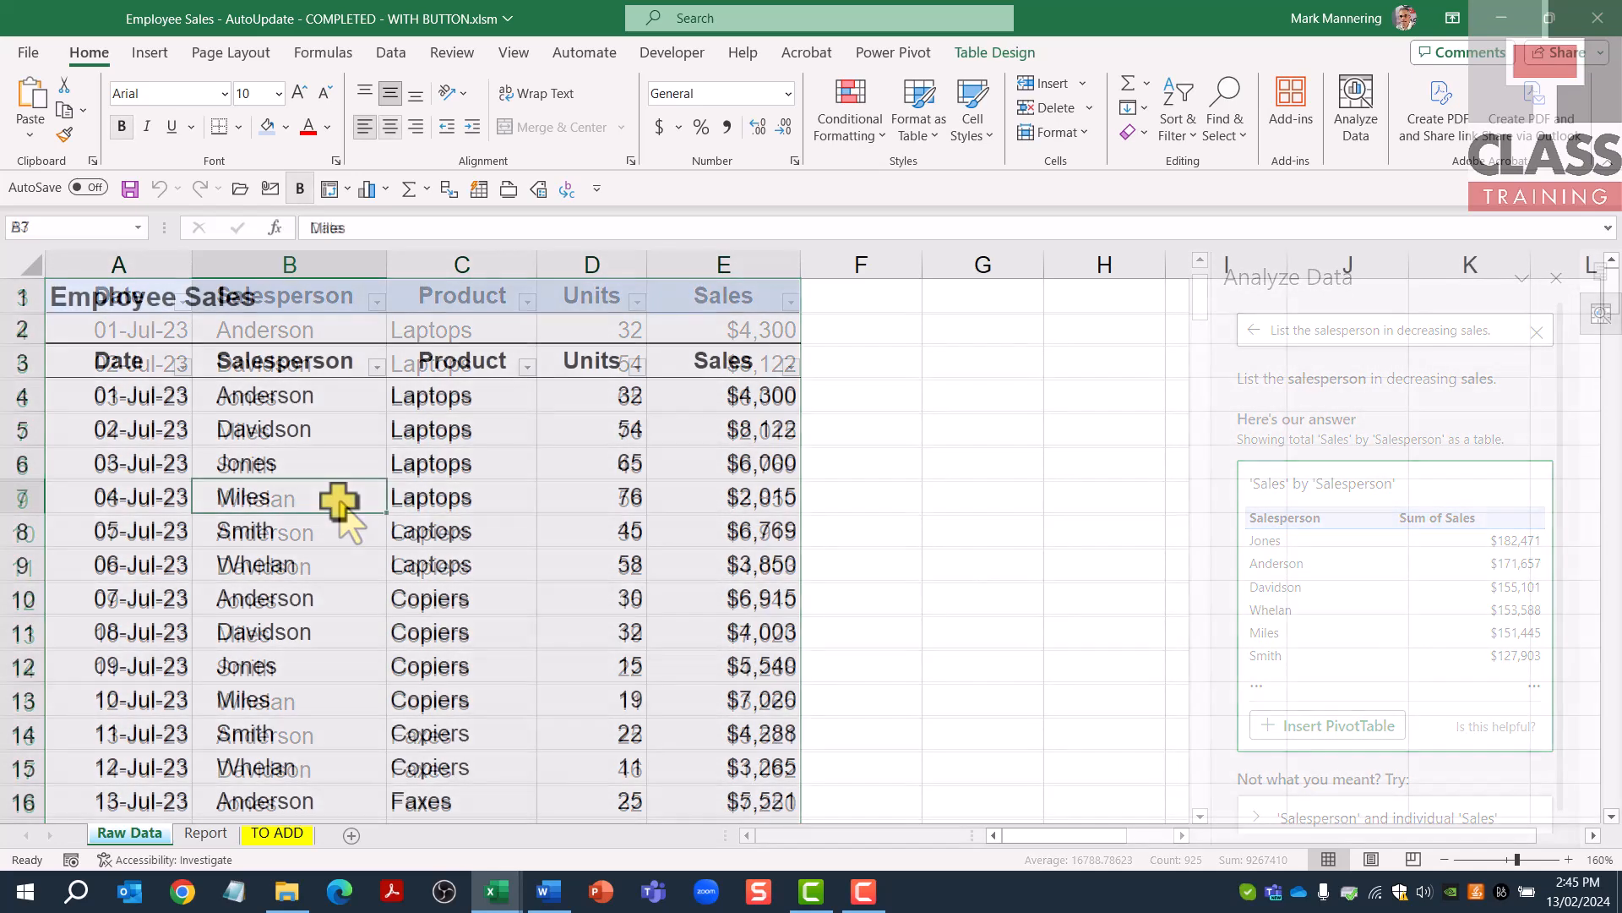
Open the Report sheet and examine the employee, product and monthly sales reports.
left_click(338, 499)
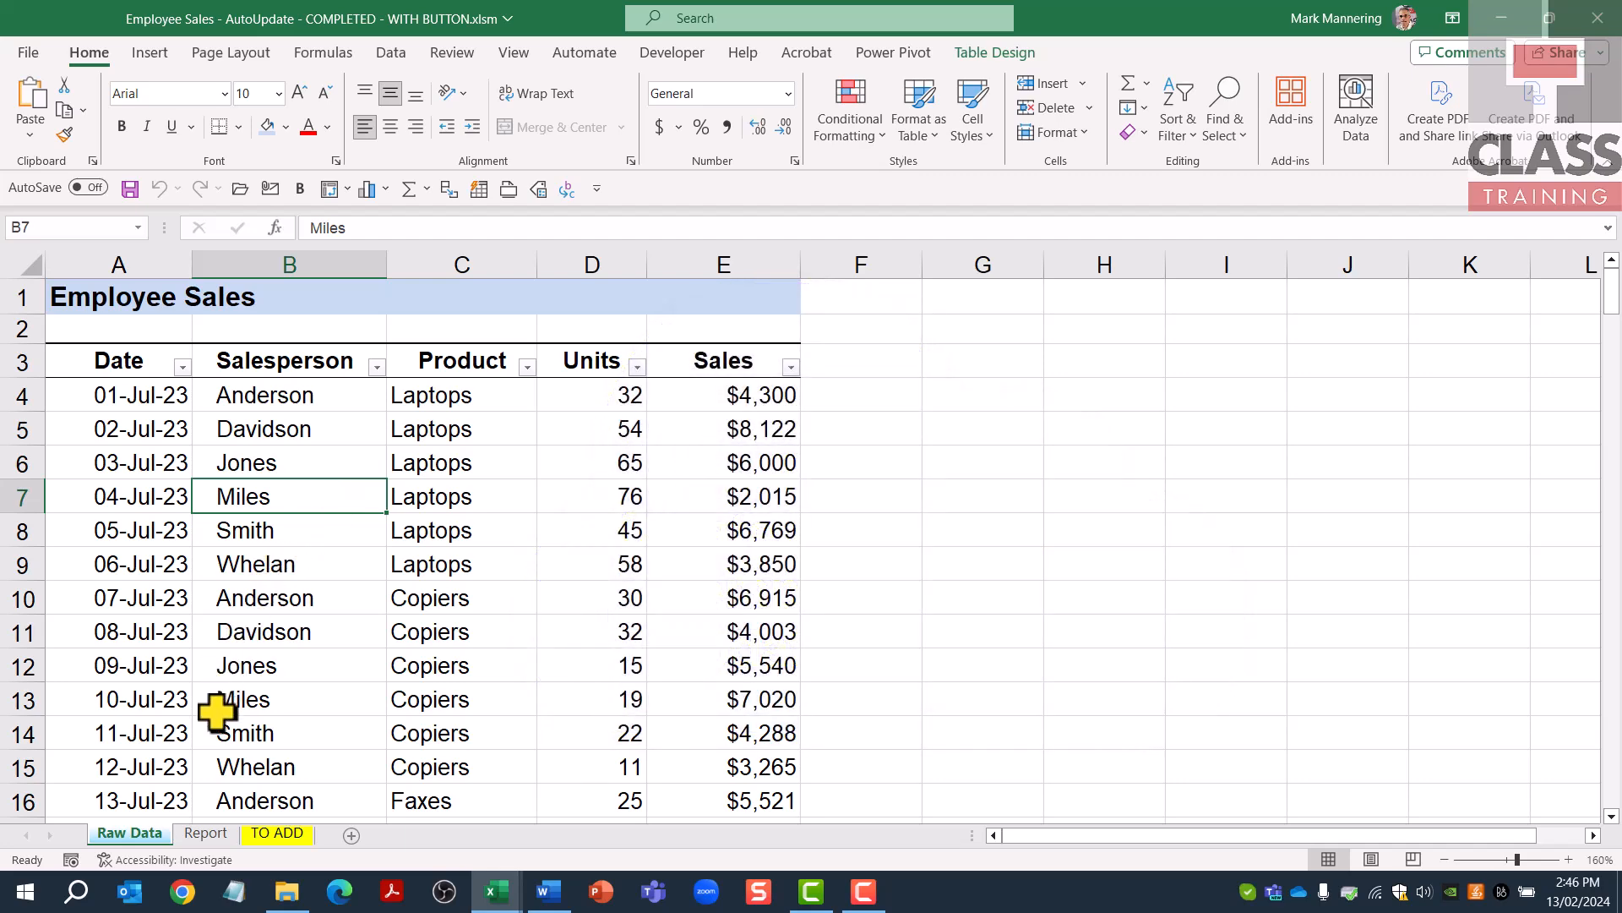
left_click(207, 835)
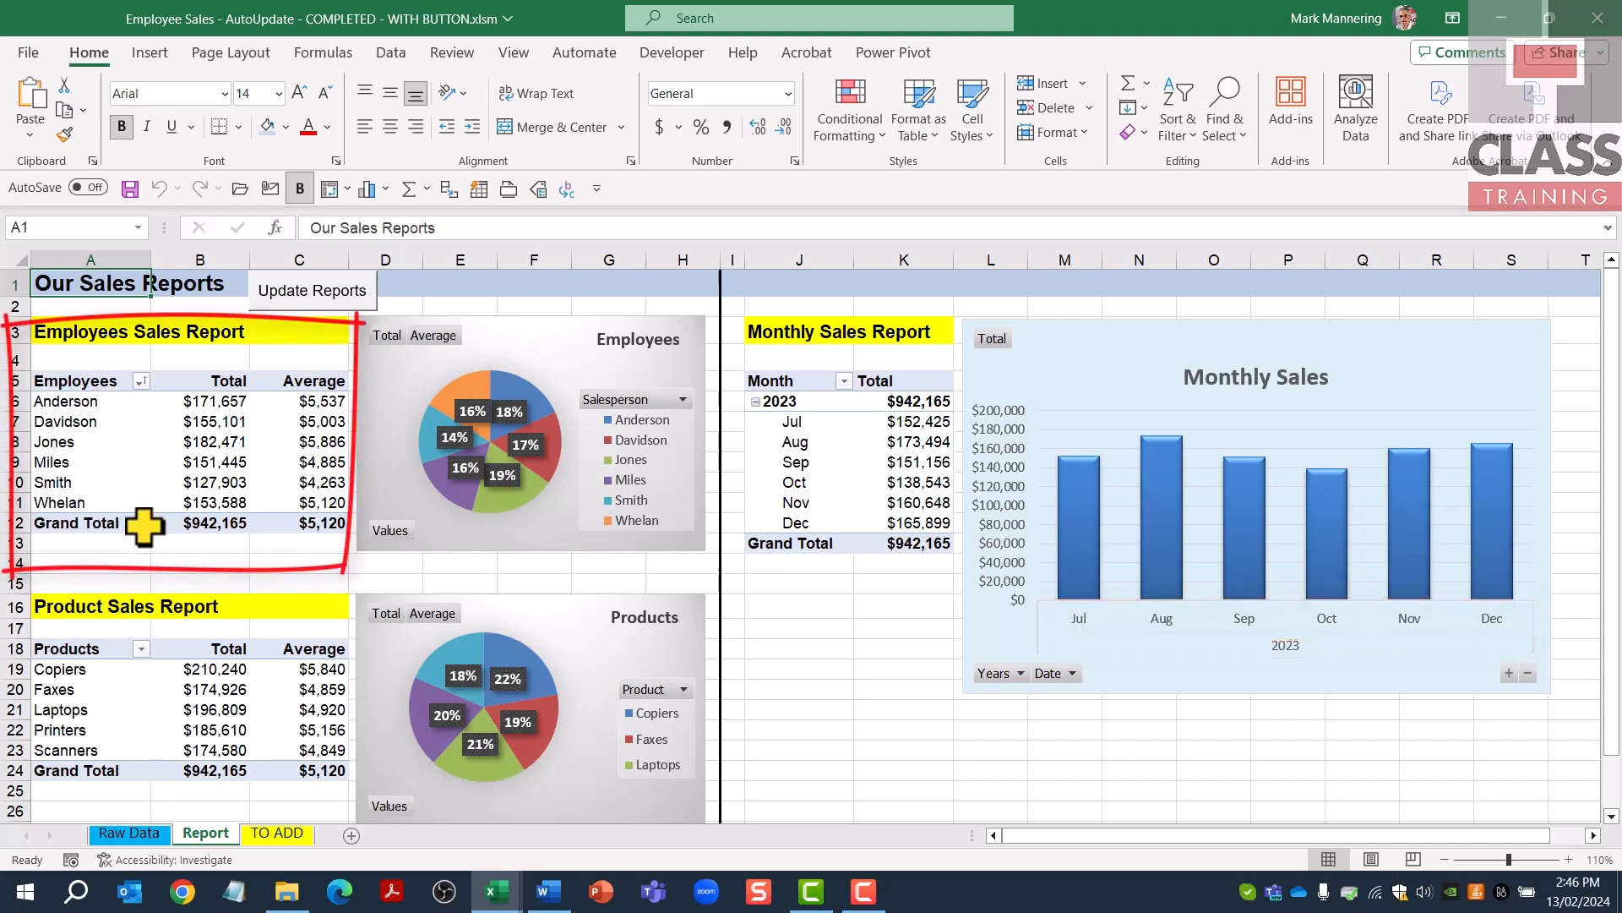
Copy all data rows from the table on the TO ADD sheet, starting at cell A4 and excluding the headers.
left_click(276, 833)
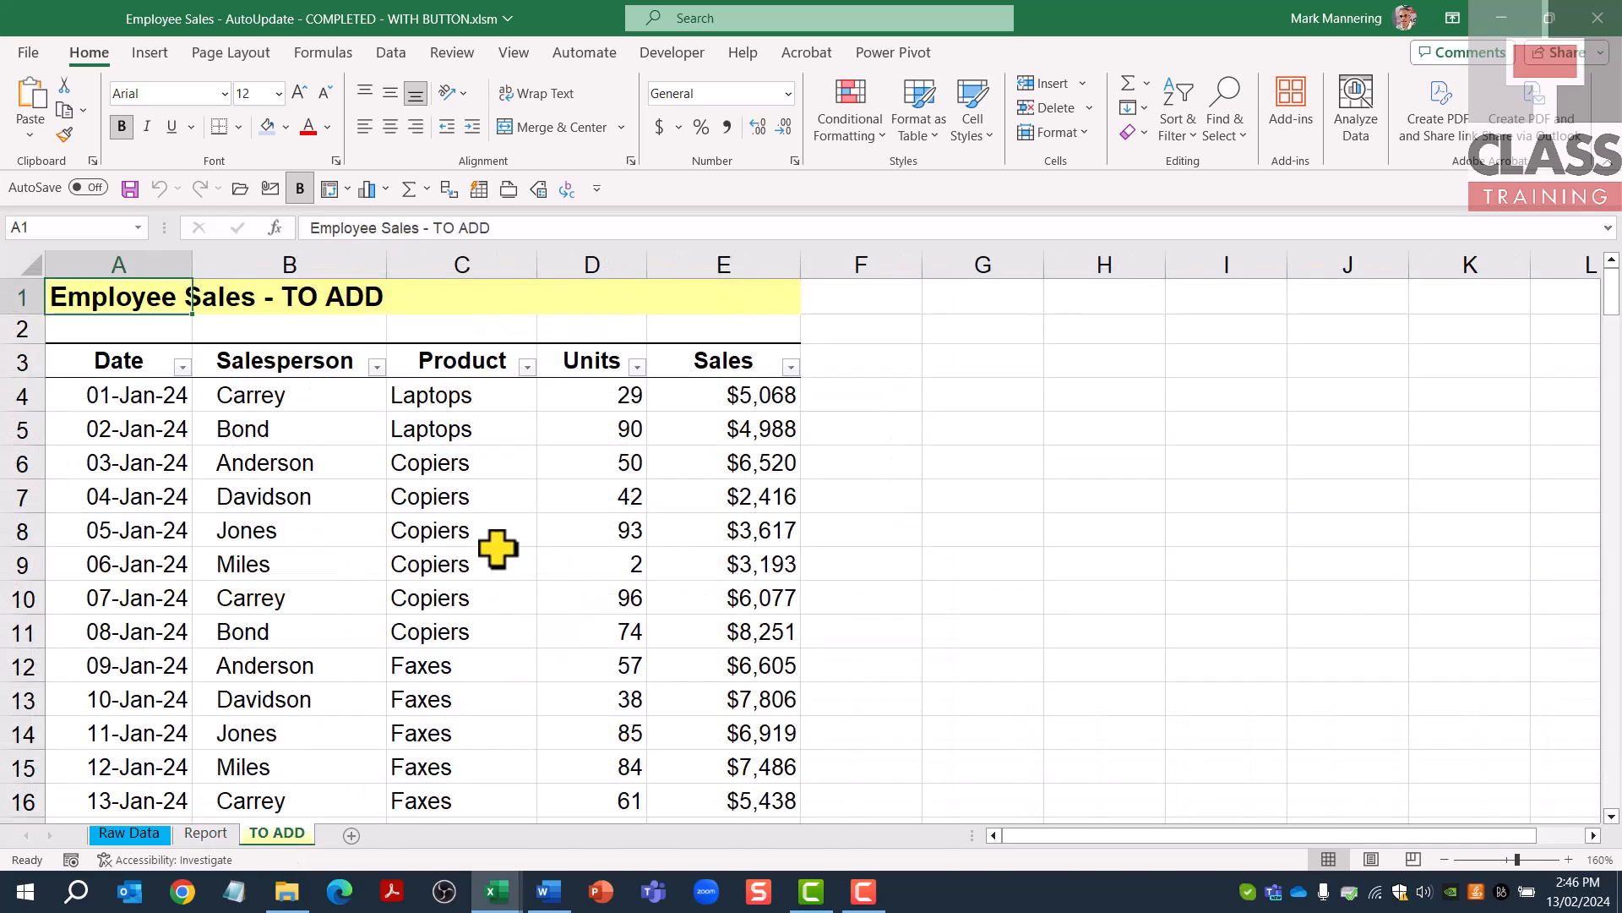
left_click(113, 406)
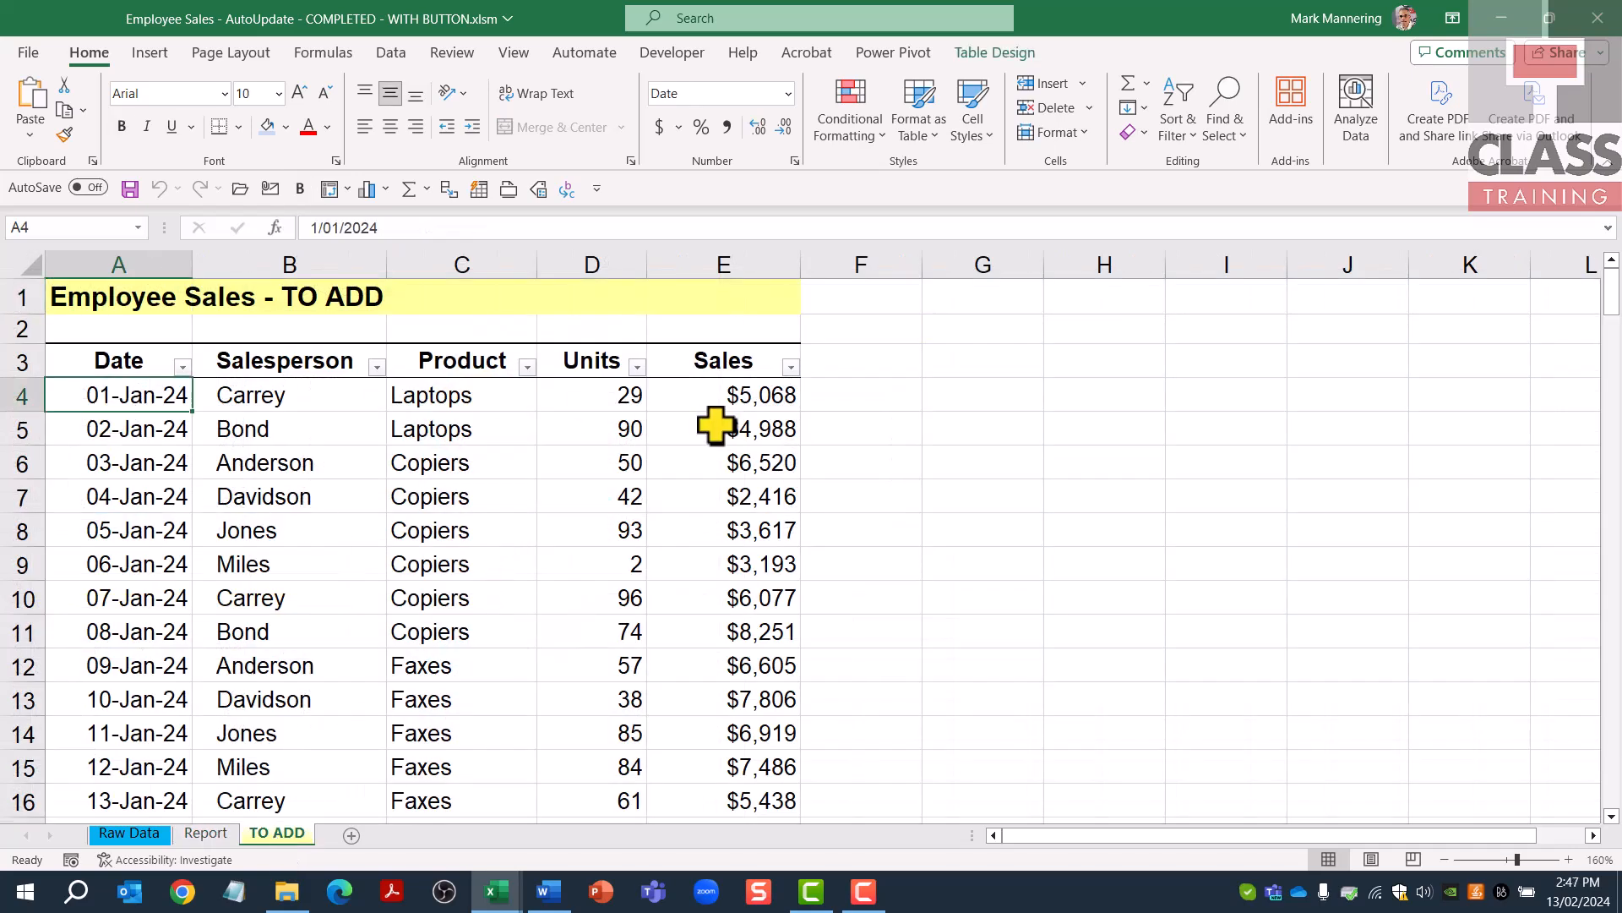
key("ctrl+shift+Right")
key("ctrl+shift+Down")
key("ctrl+c")
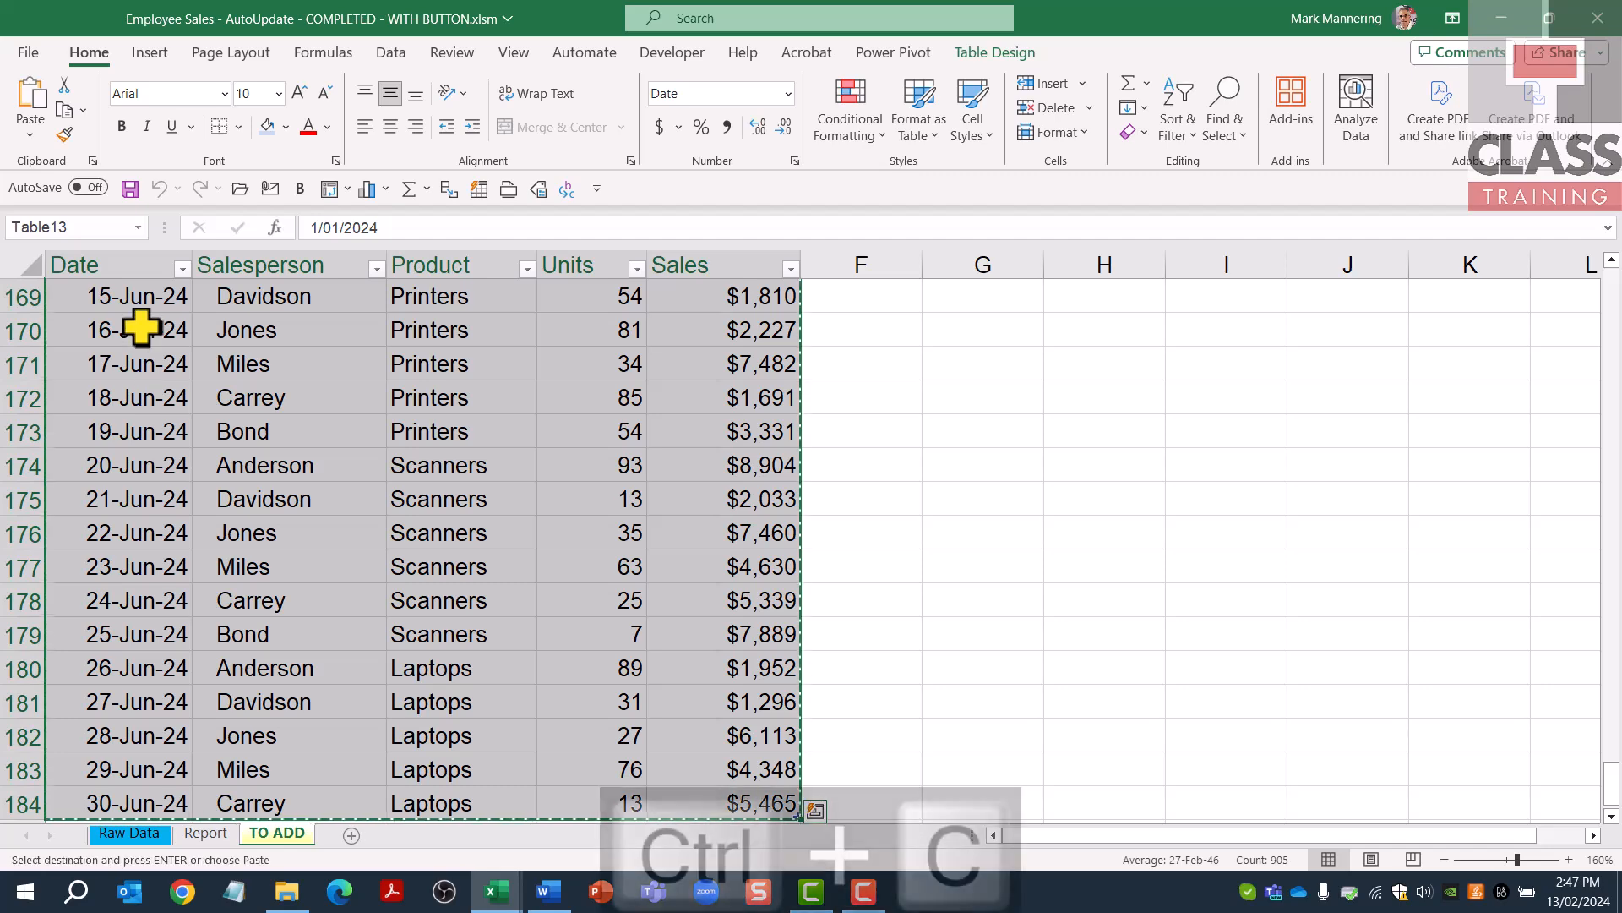
Append the copied rows to the Raw Data table by pasting them at cell A188, directly below its last row.
left_click(129, 834)
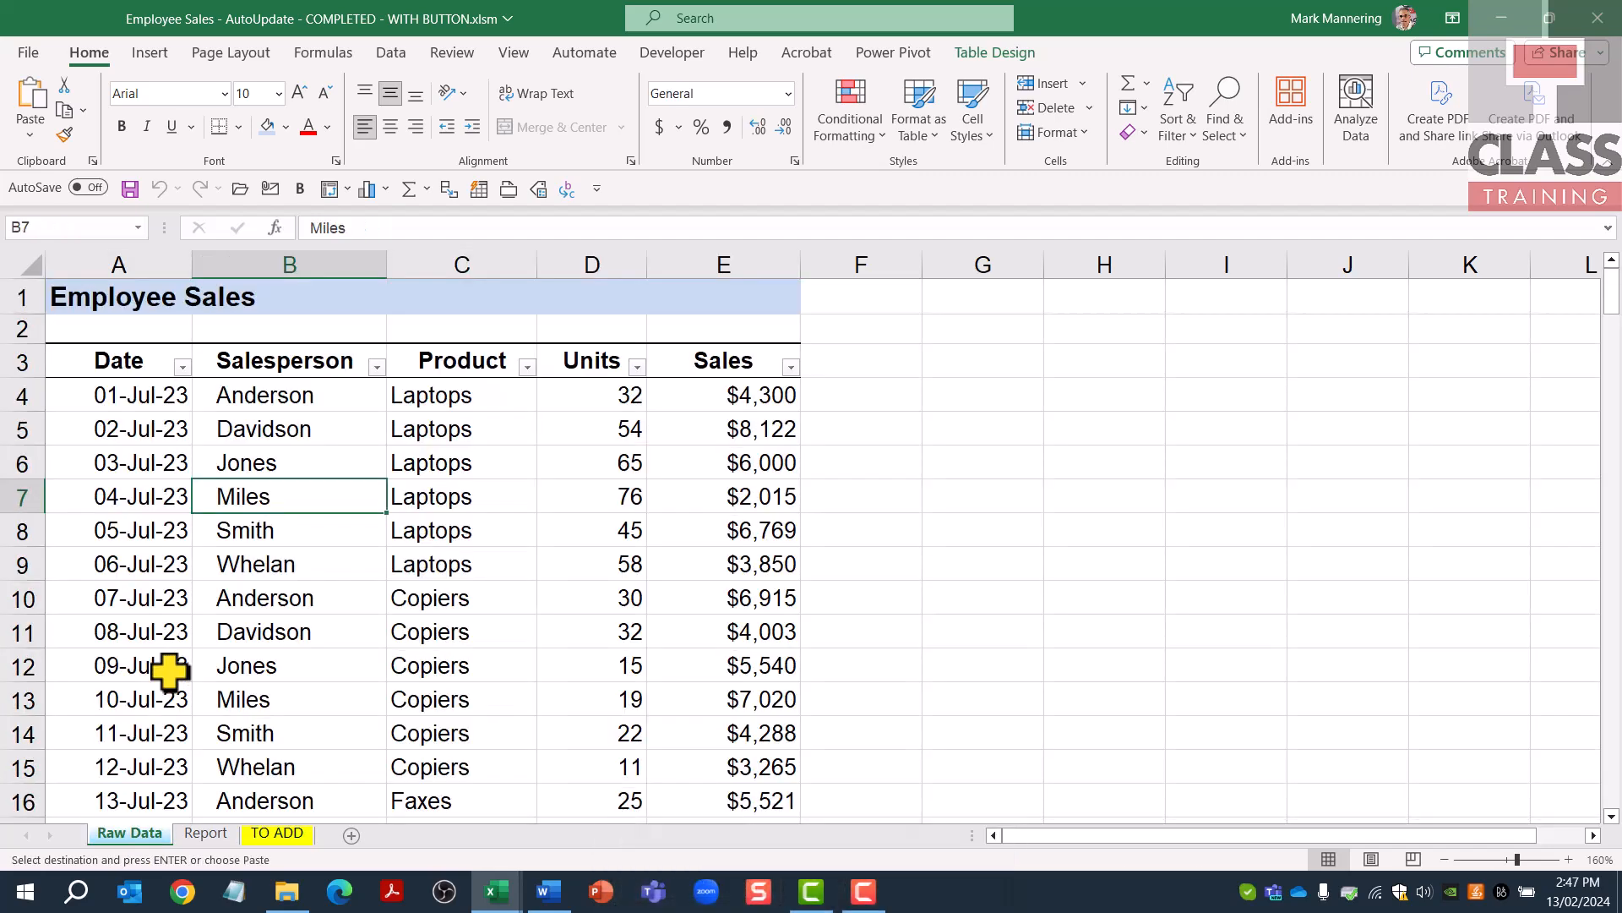
key("ctrl+Down")
scroll(156, 713, "down", 2)
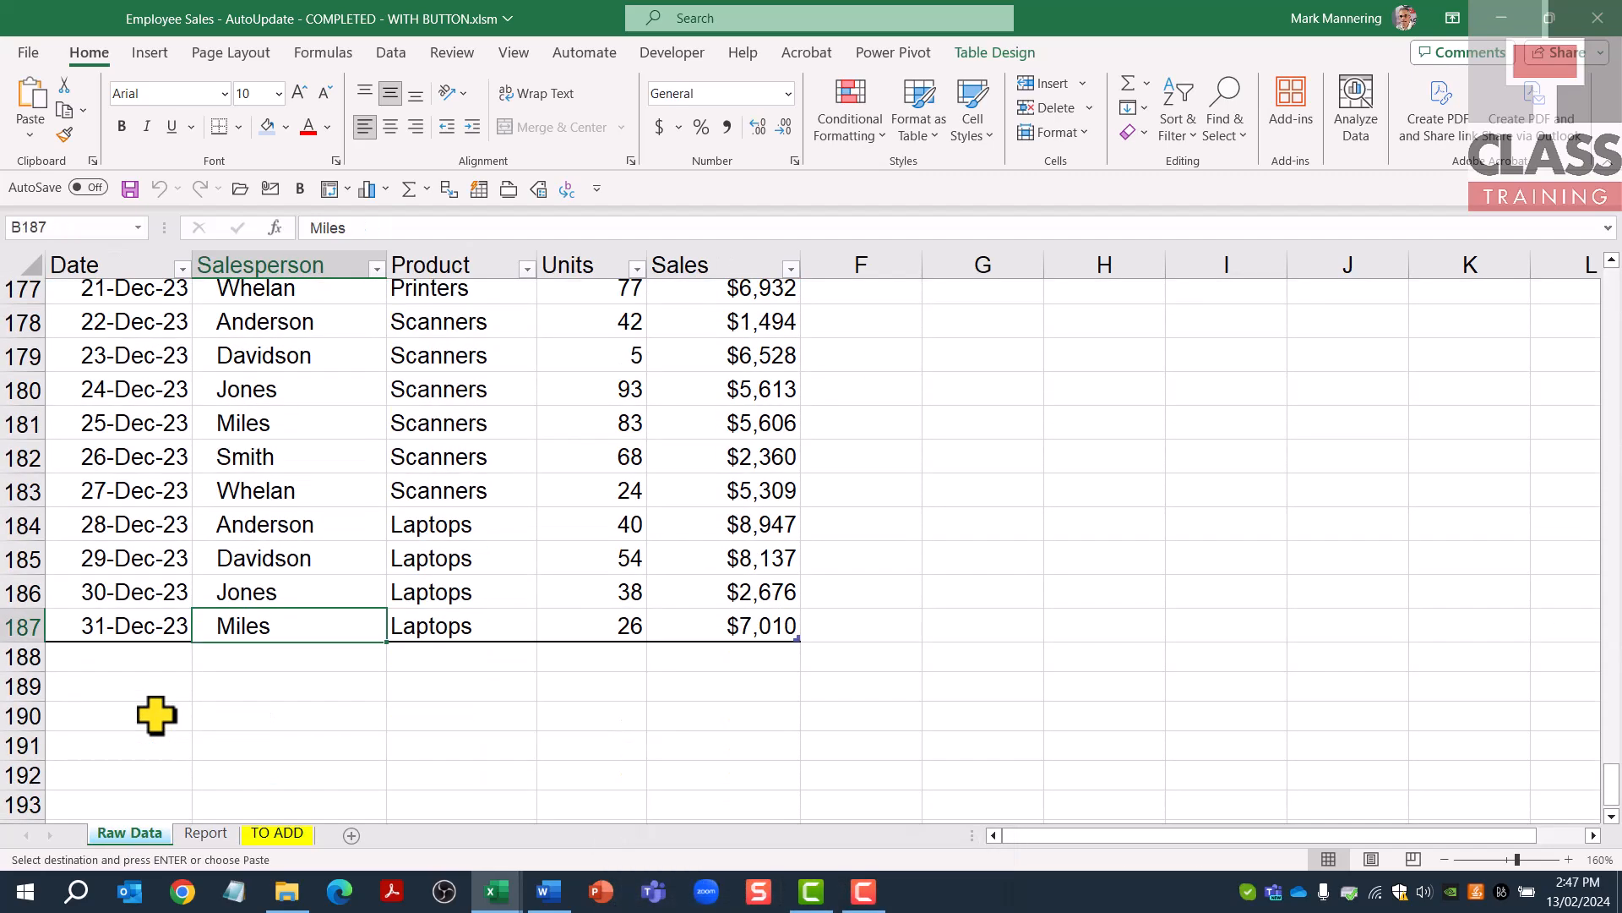
left_click(145, 663)
key("ctrl+v")
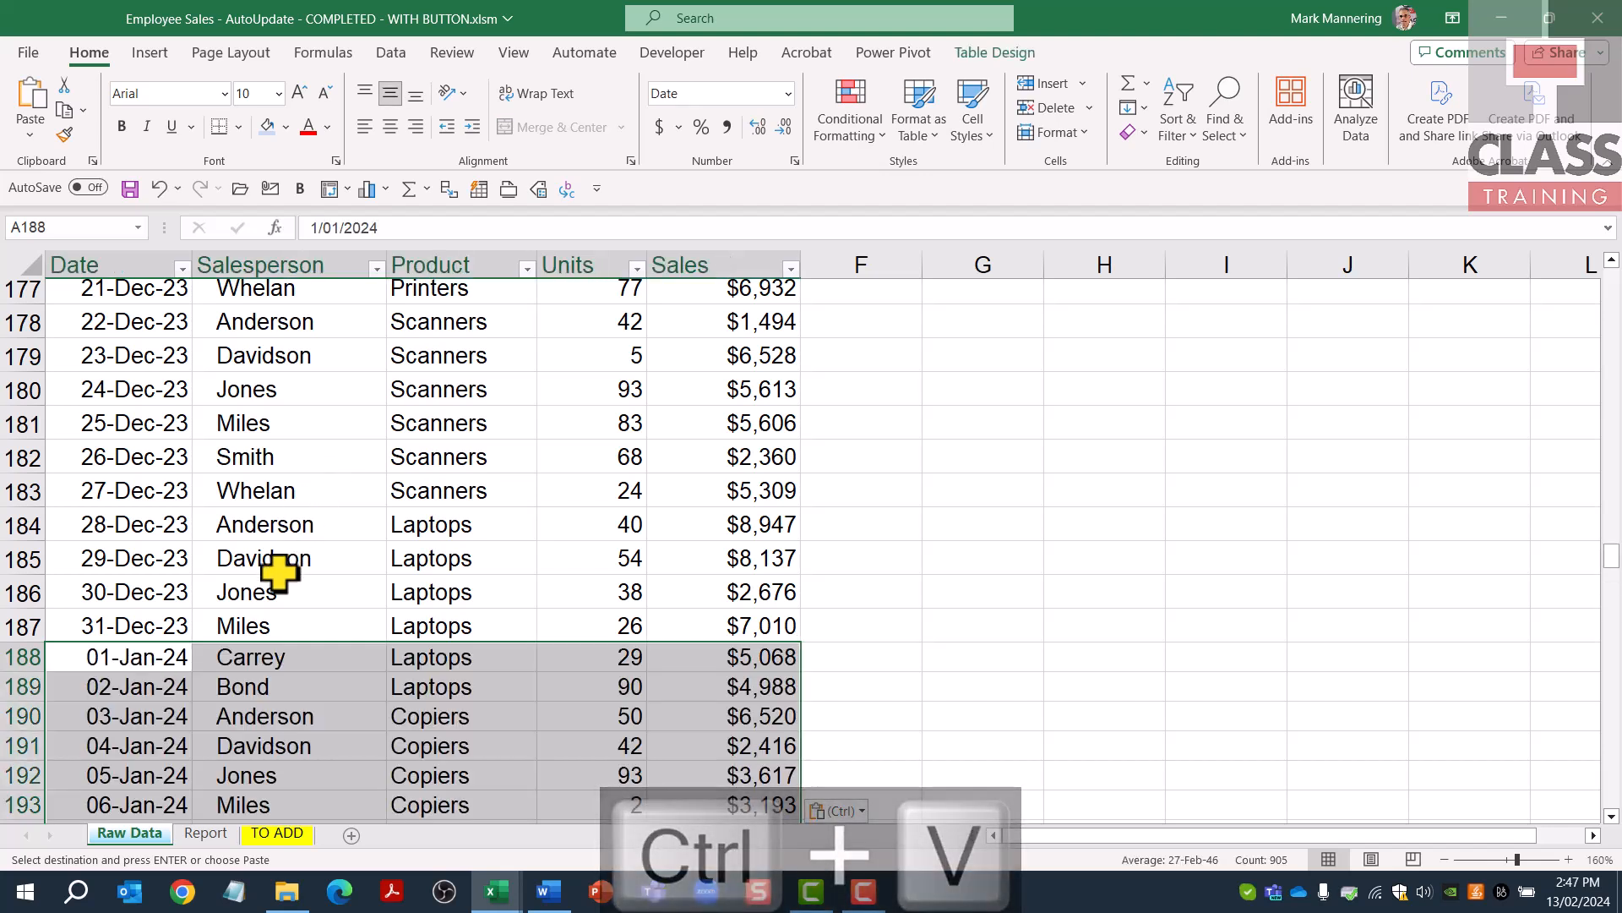
Refresh all PivotTable reports on the Report sheet with its Update Reports macro and accept both dialogs.
left_click(203, 833)
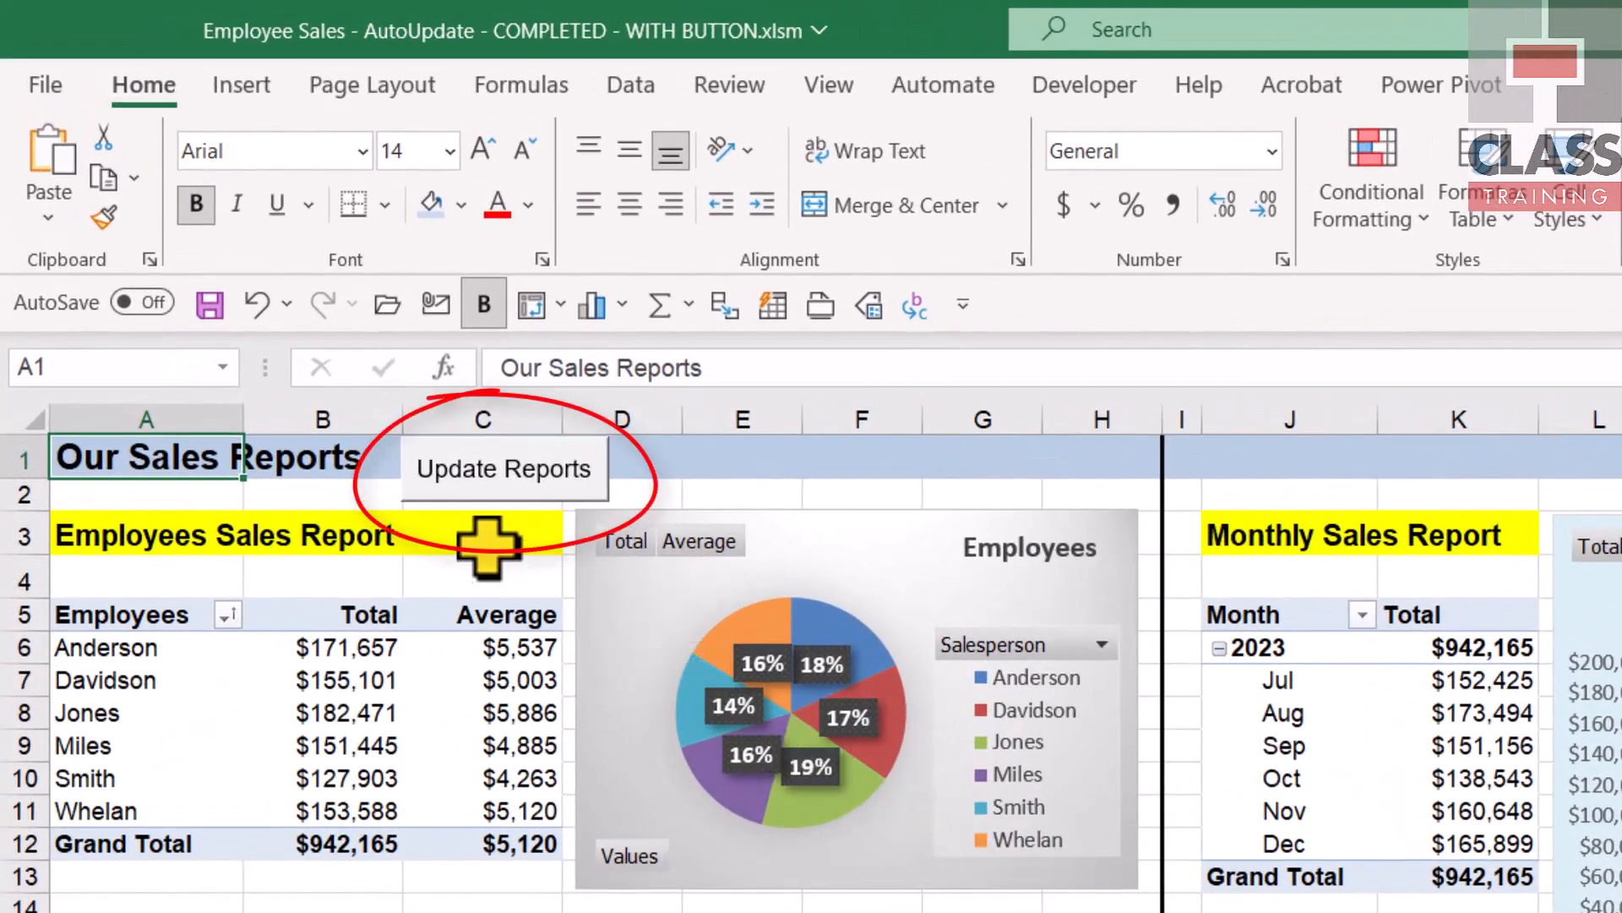
left_click(490, 494)
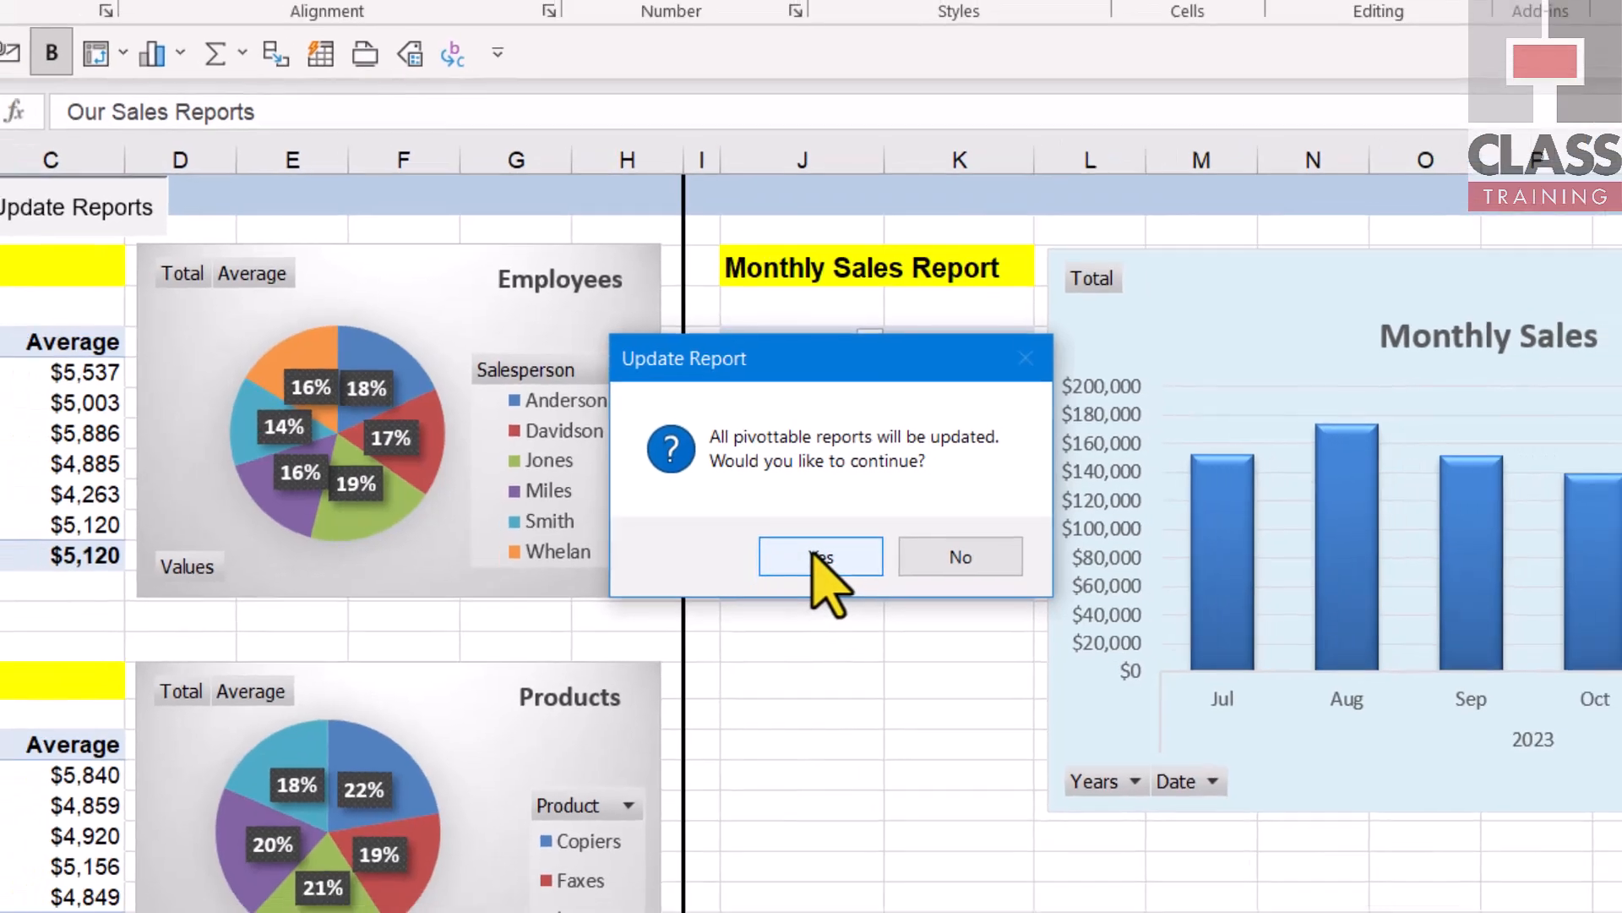
left_click(816, 562)
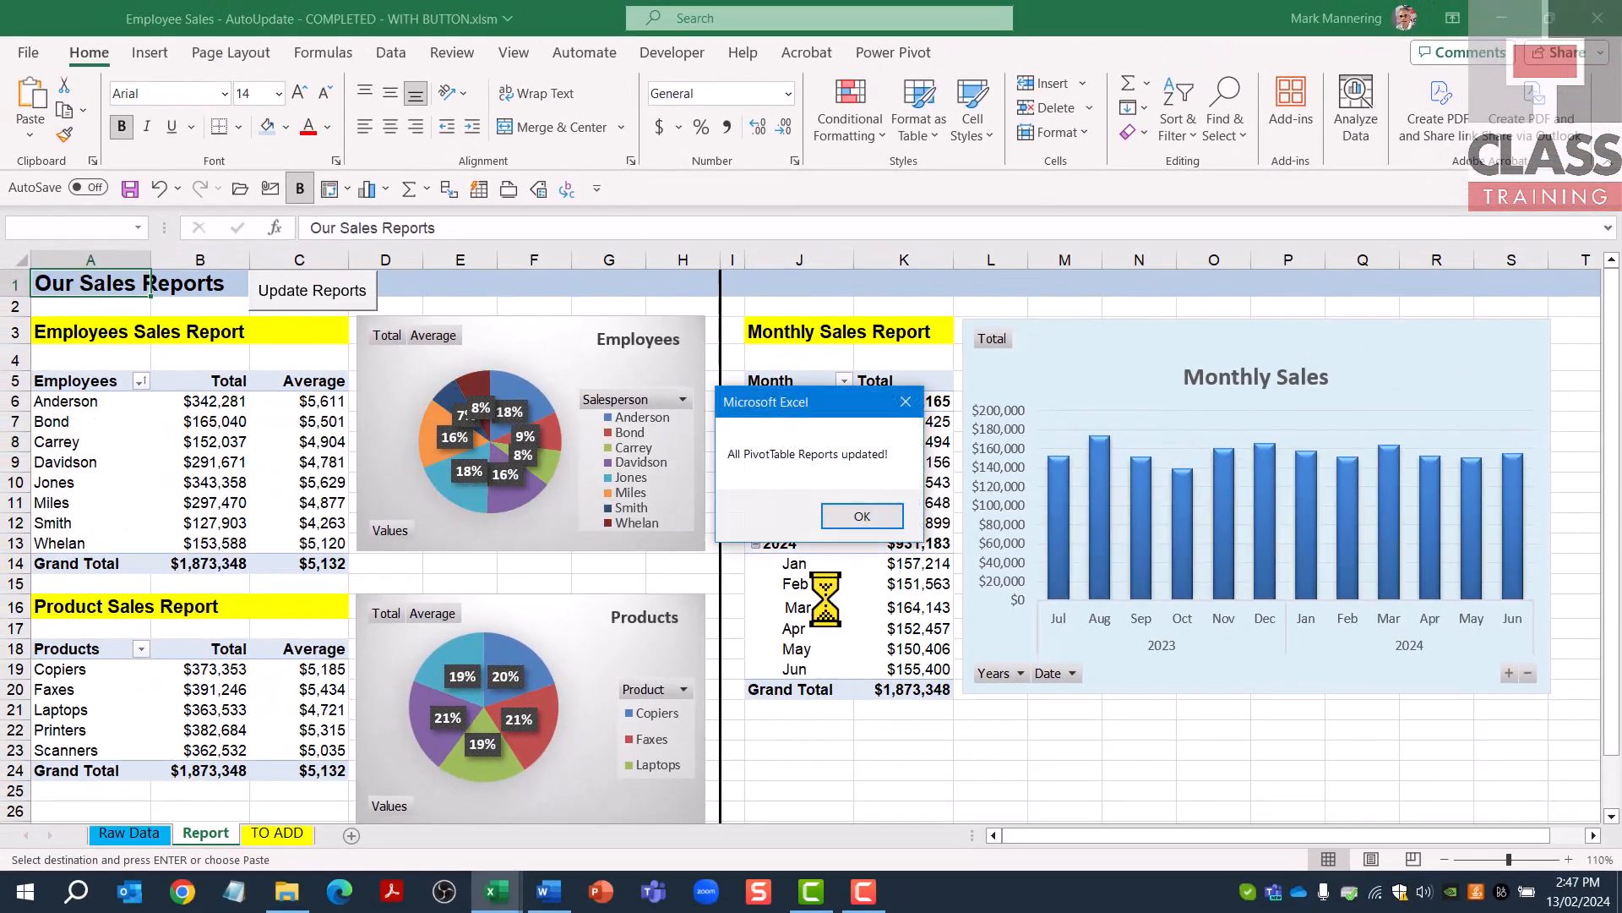
left_click(862, 516)
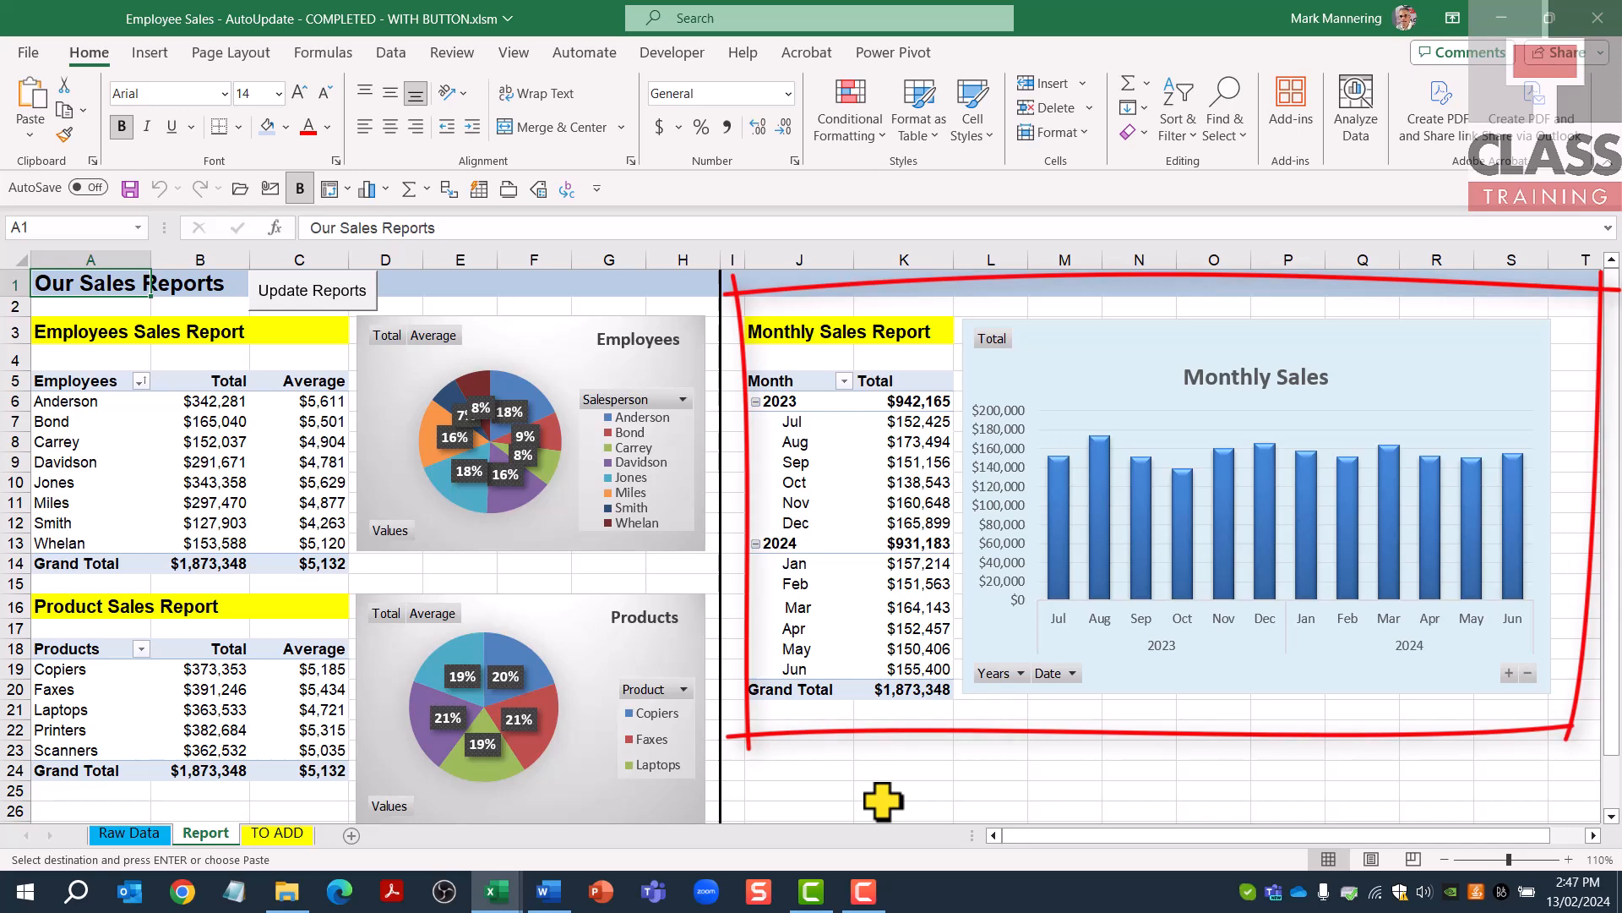